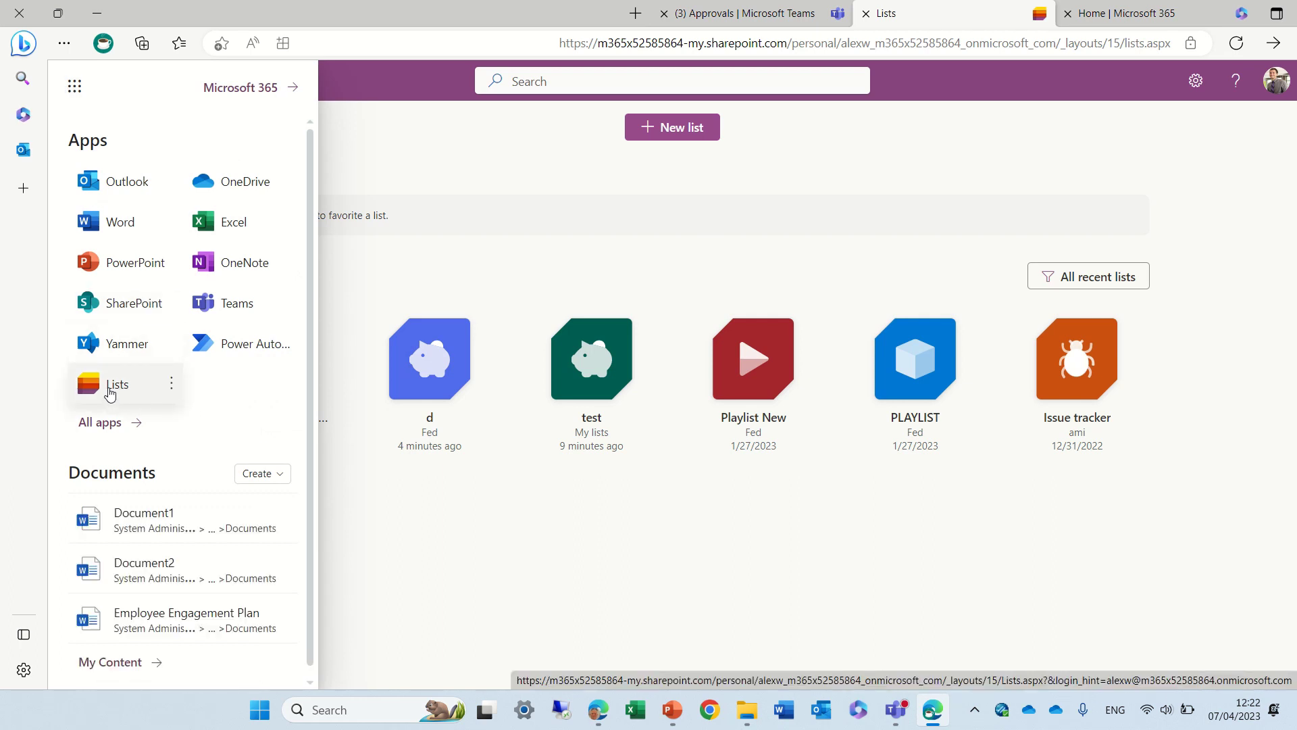
- Open Lists and start a new list from the "Travel requests with approvals" template after previewing its columns
click(110, 392)
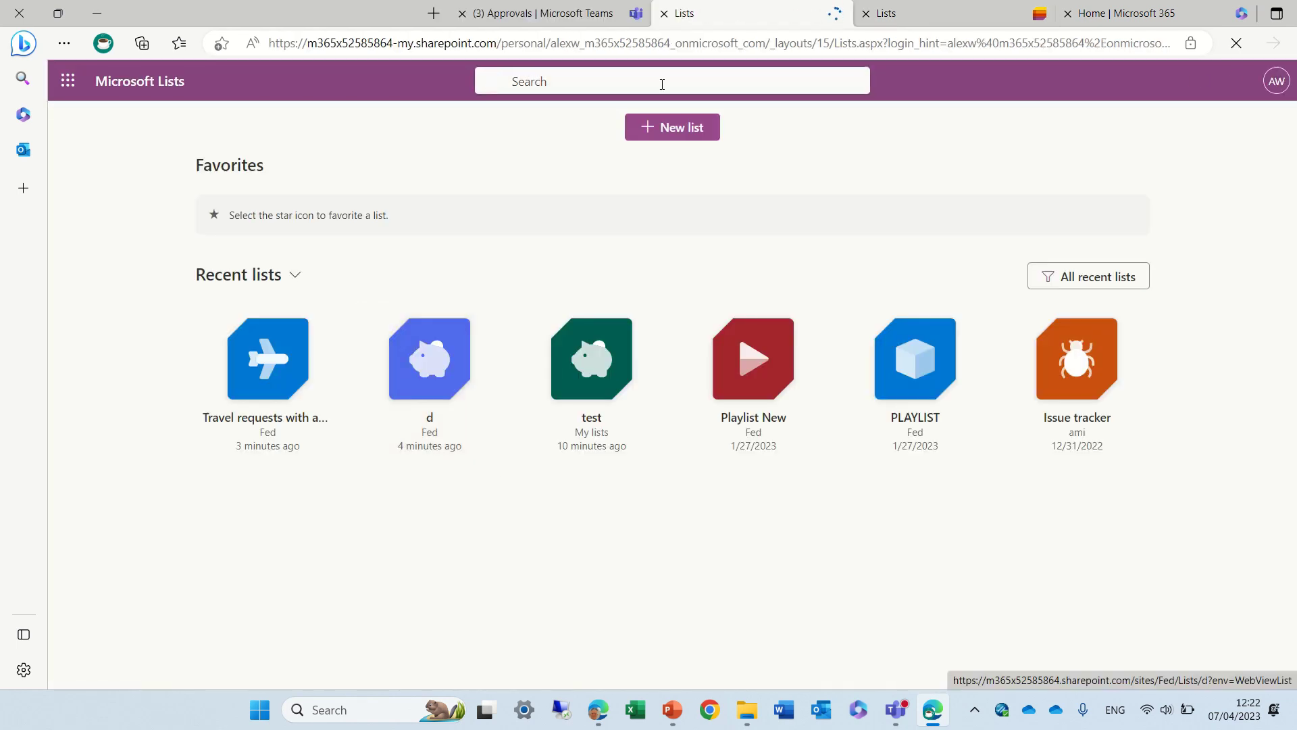
click(684, 134)
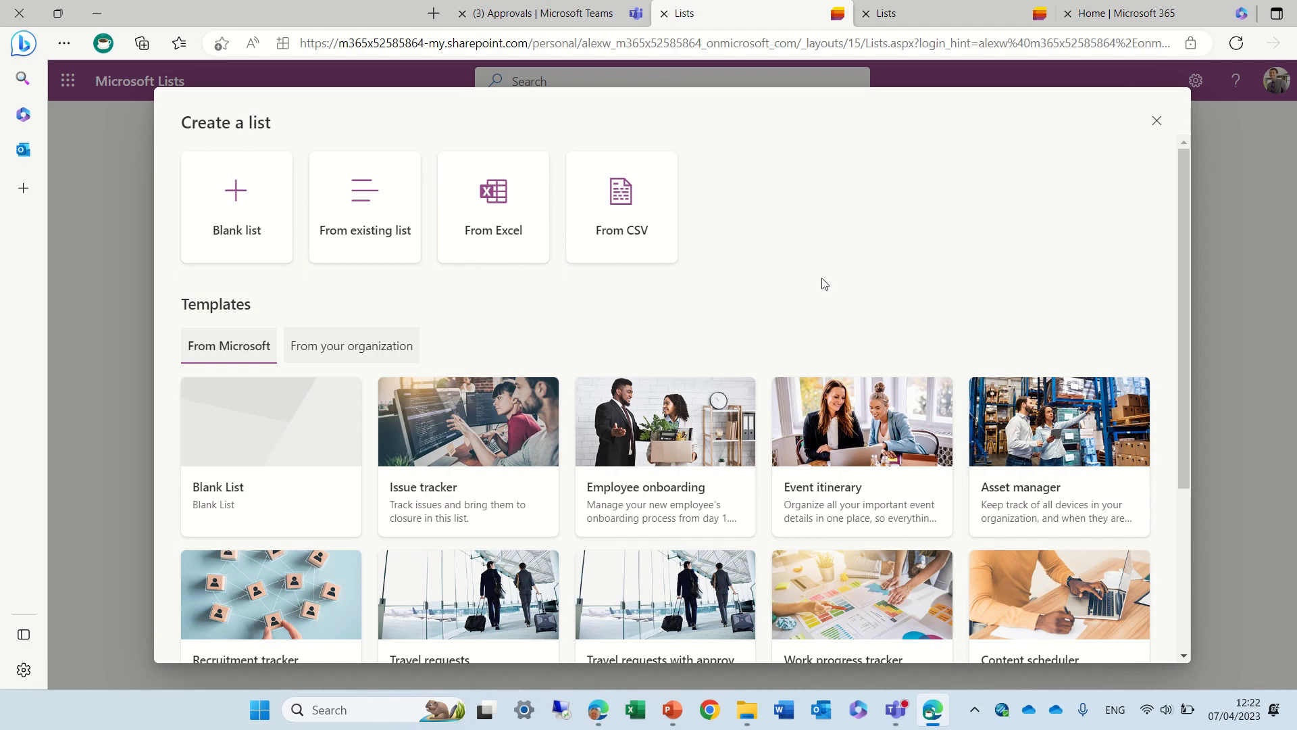
drag(1185, 216, 1185, 378)
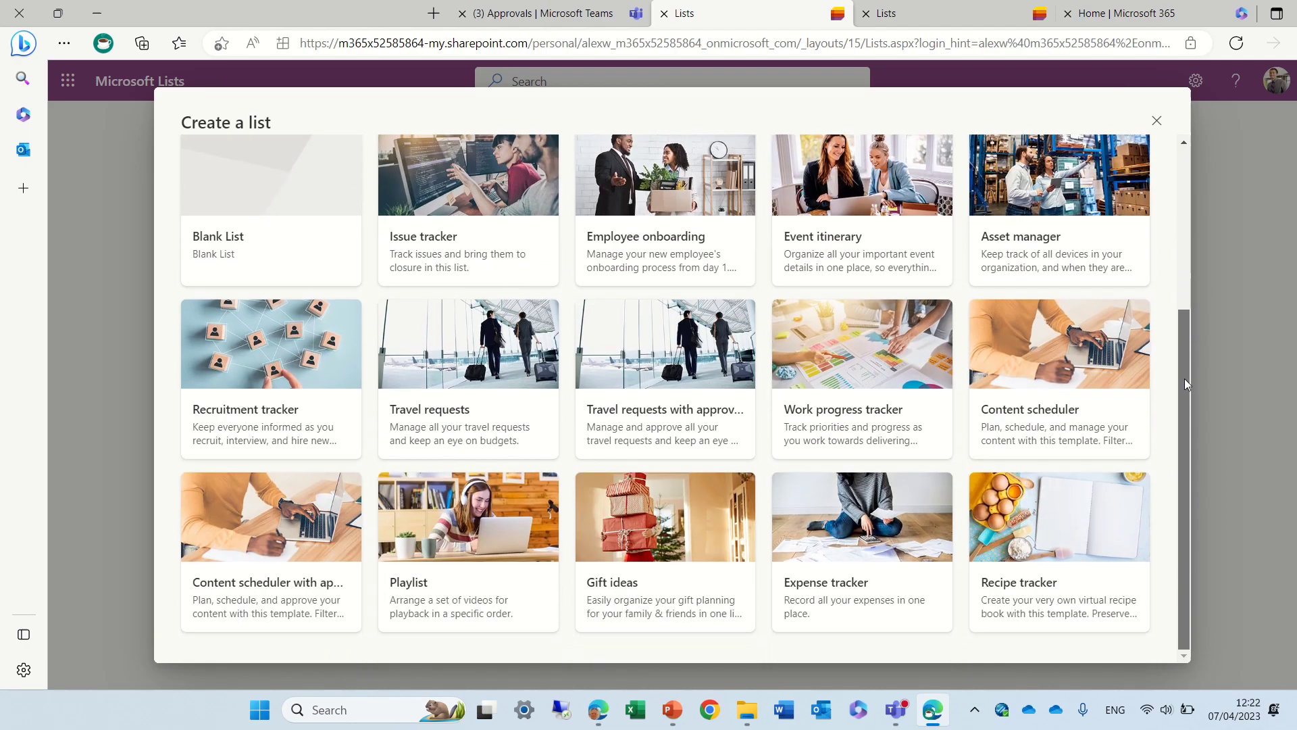
click(674, 374)
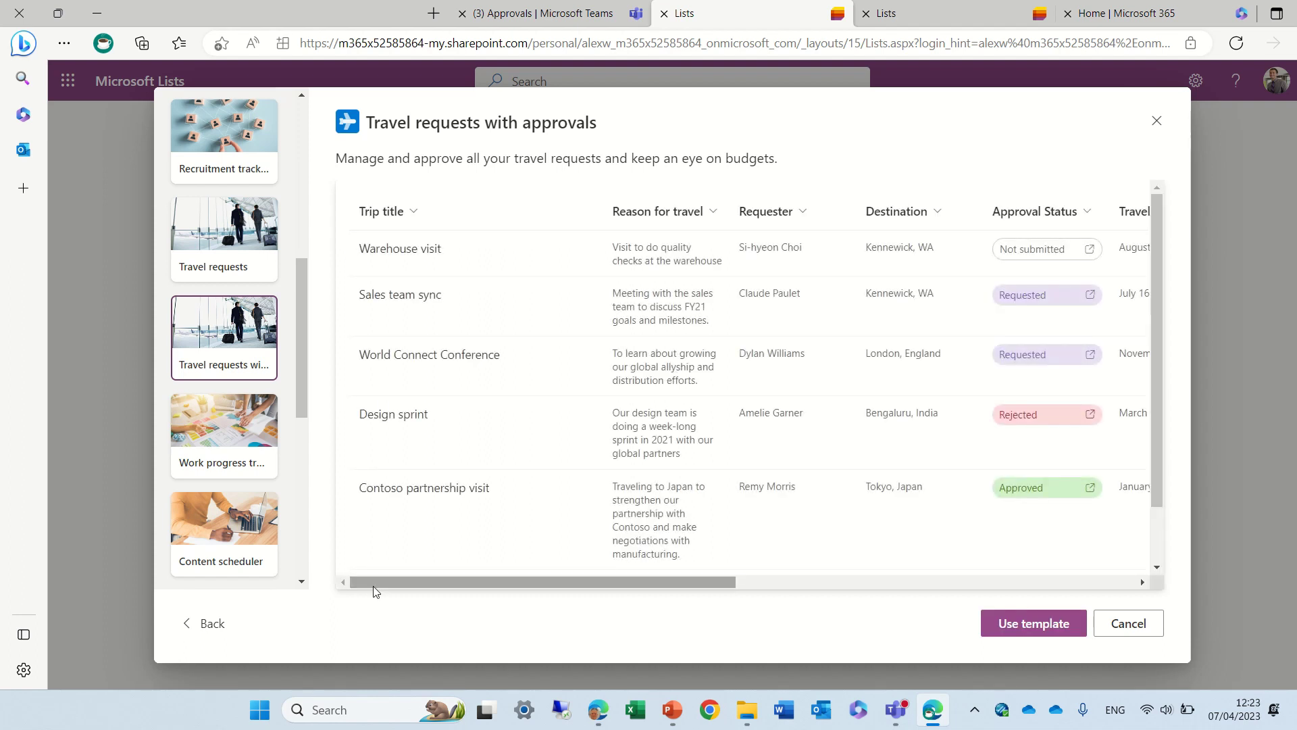
drag(379, 587, 578, 612)
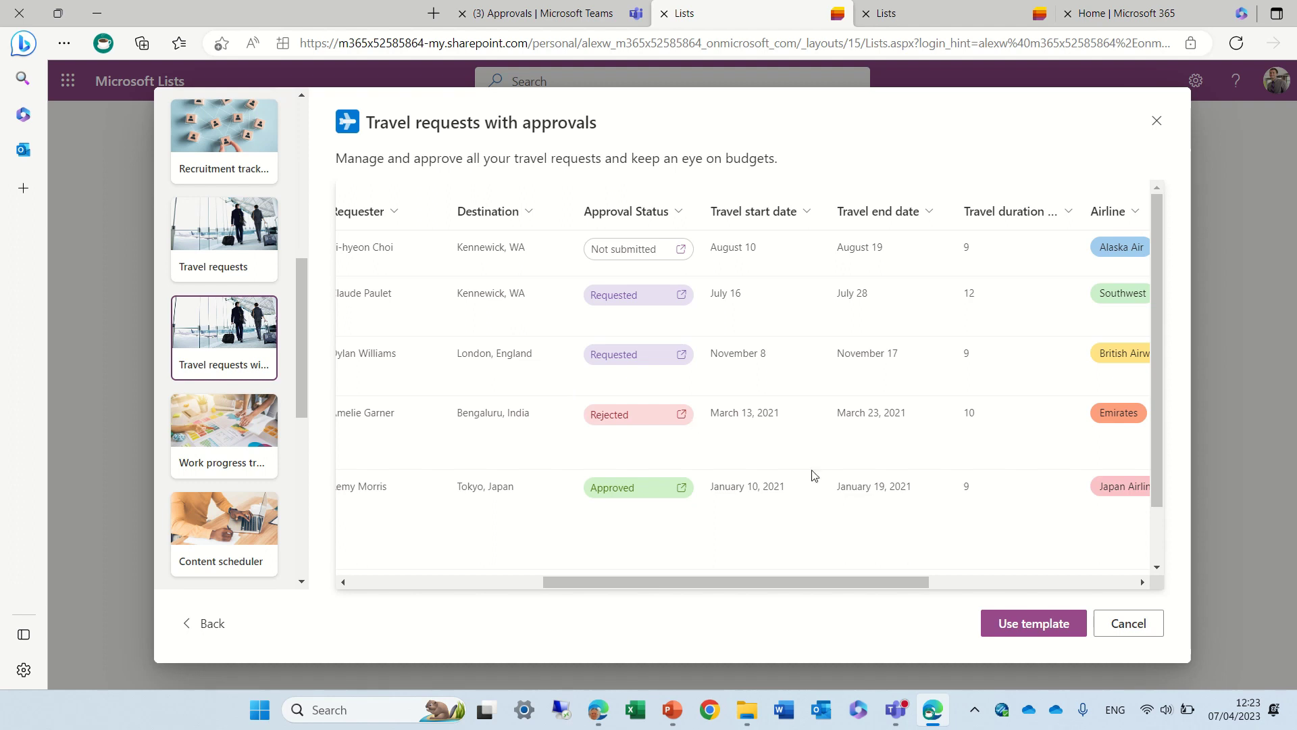
click(1019, 623)
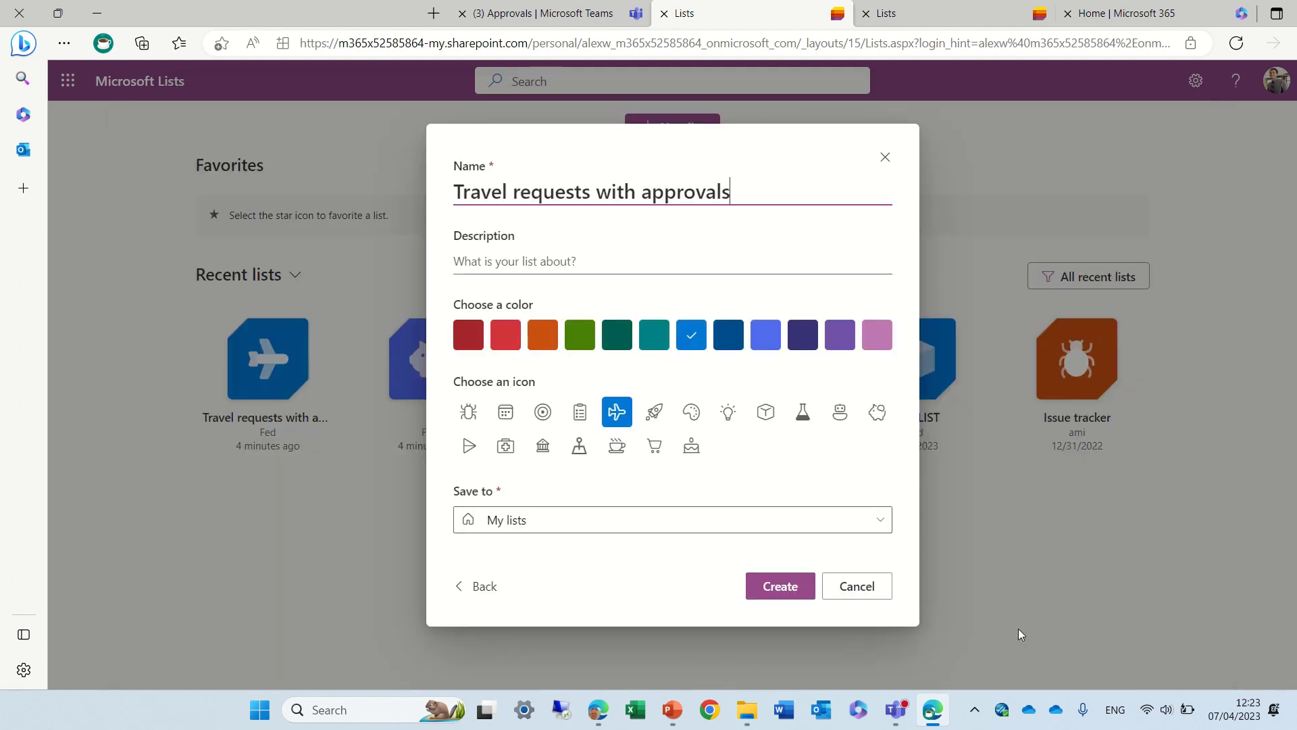
- Name the list "Travel requests with approvals 3", choose dark green and the rocket icon, and create it in the U.S. Sales site
text(3)
click(617, 337)
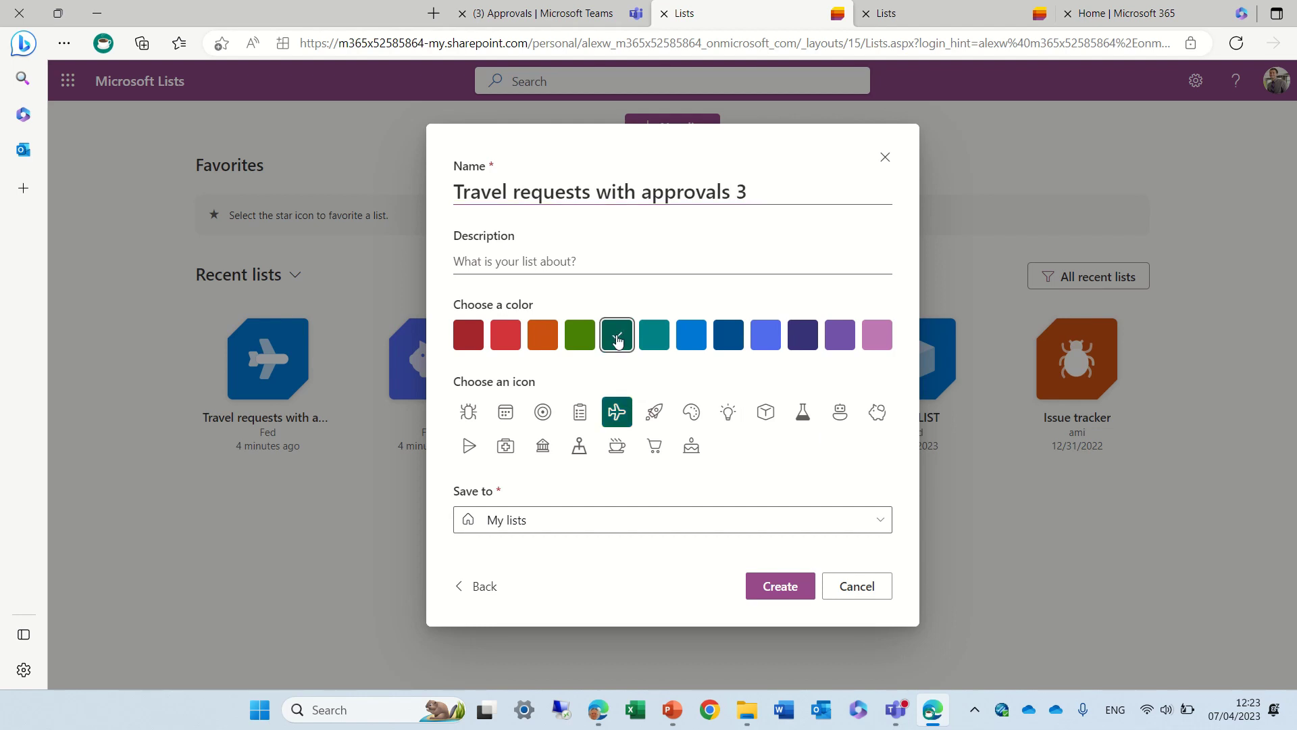
click(654, 413)
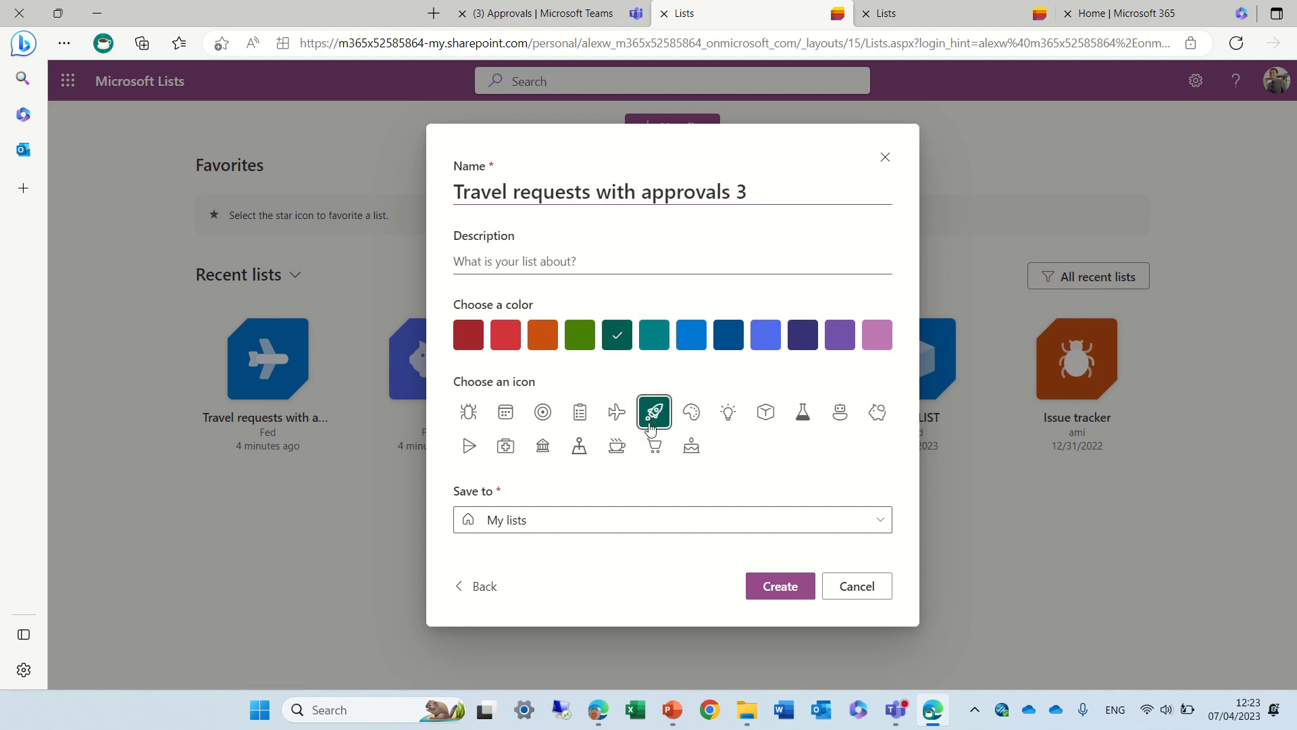
click(516, 527)
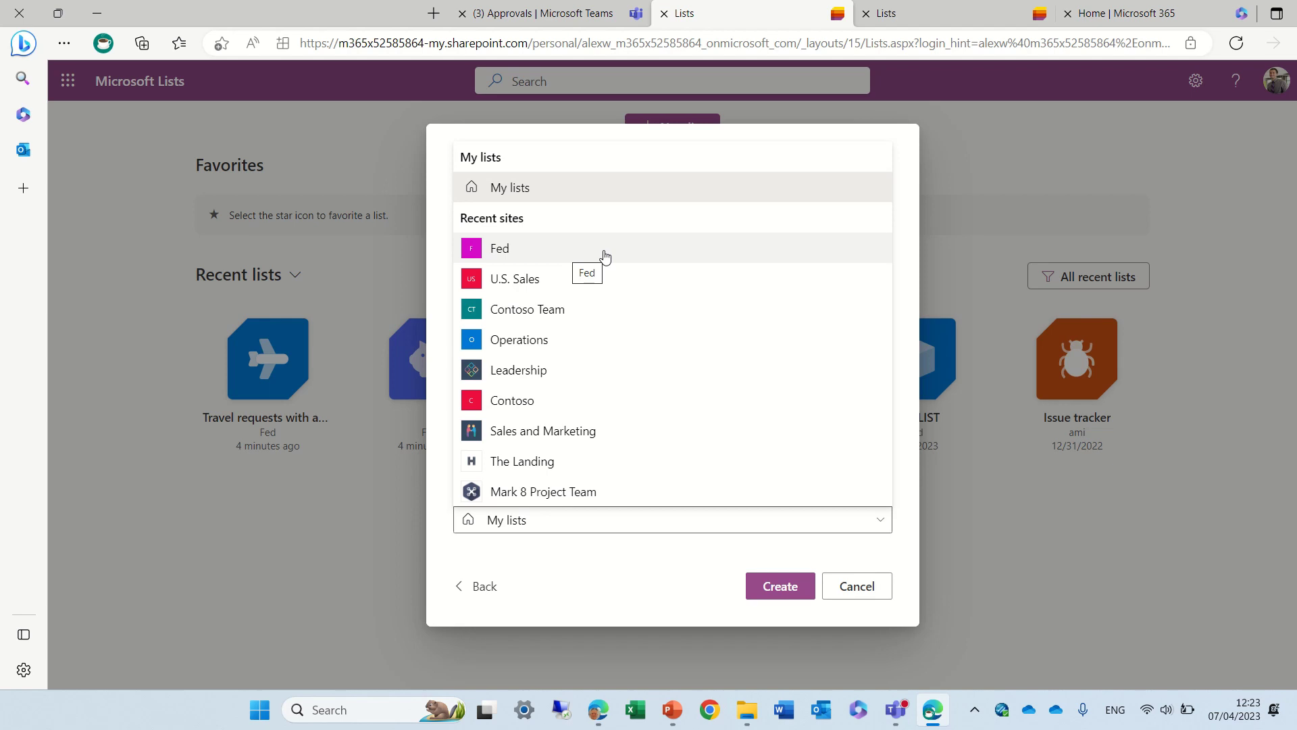
click(572, 280)
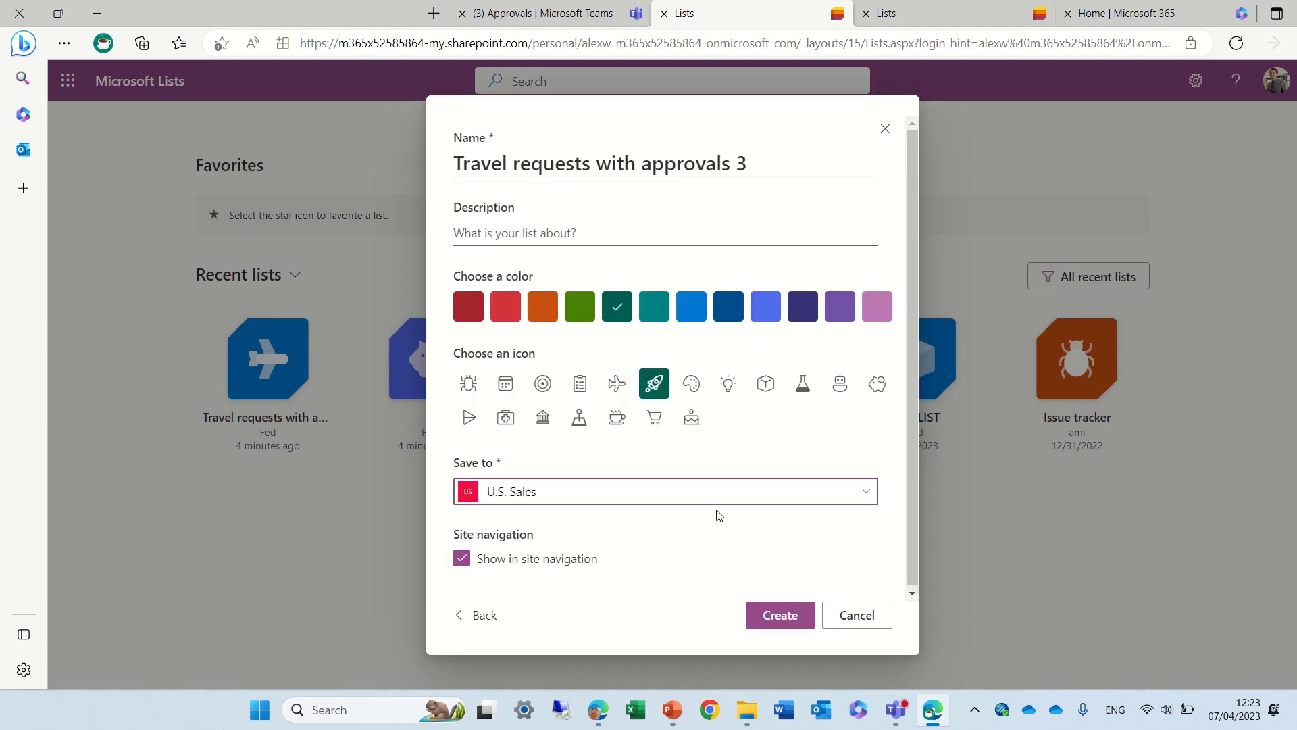
click(779, 620)
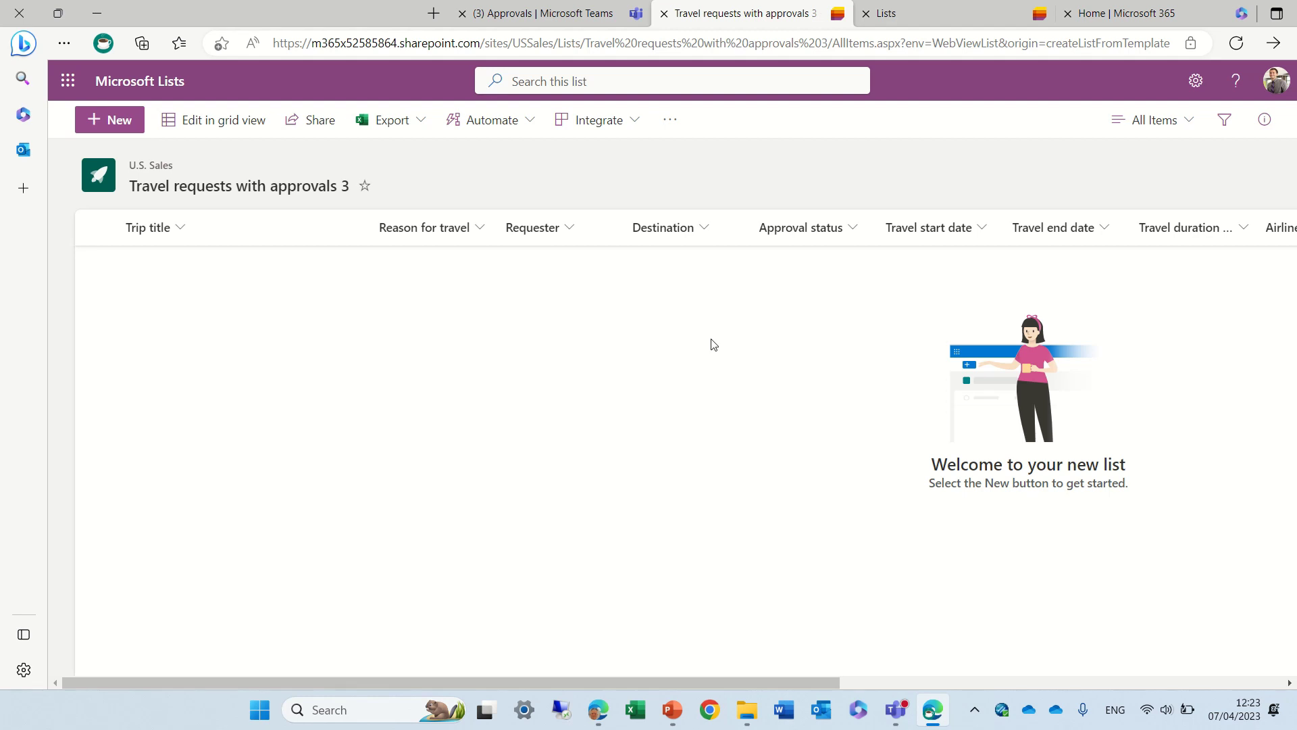
- Start a new list item with "nyc" as both the trip title and the reason for travel
click(106, 120)
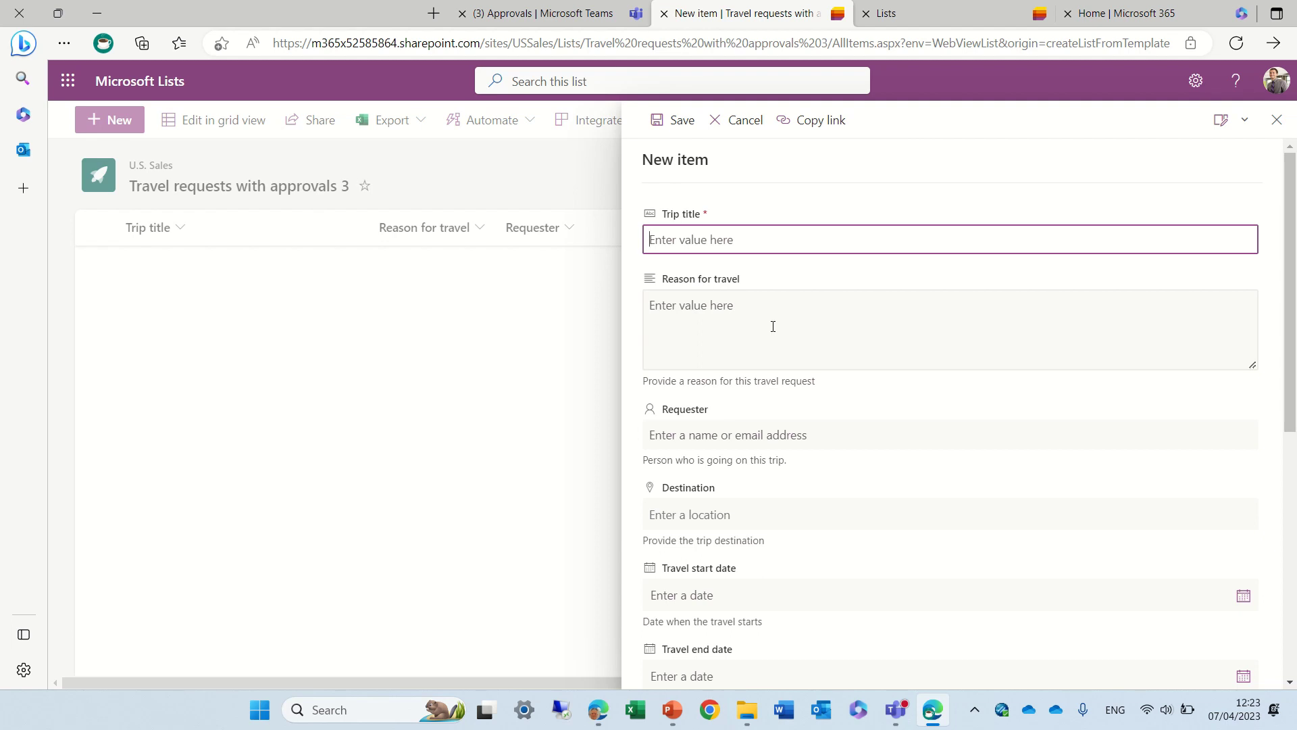
text(nyc)
click(779, 326)
text(nyc)
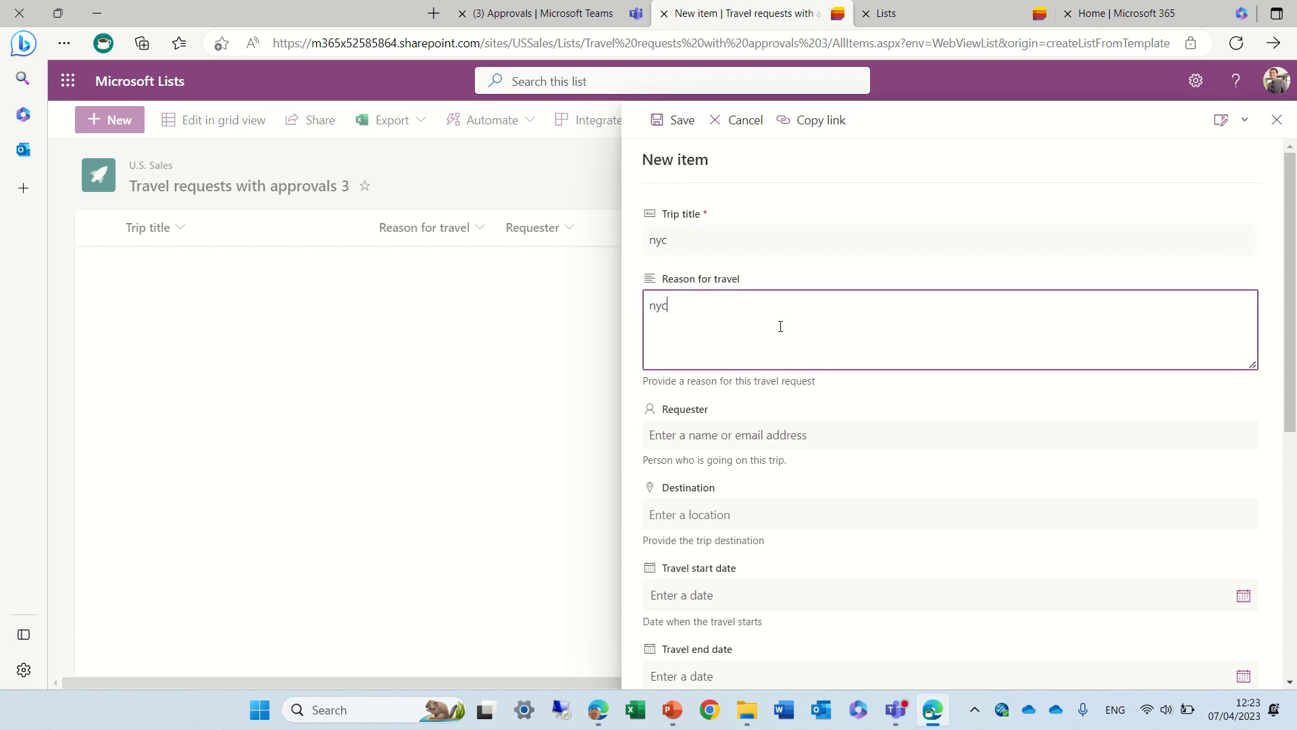
- Choose the person travelling as the requester and set the destination to NYC Pizza
click(729, 442)
text(leeg)
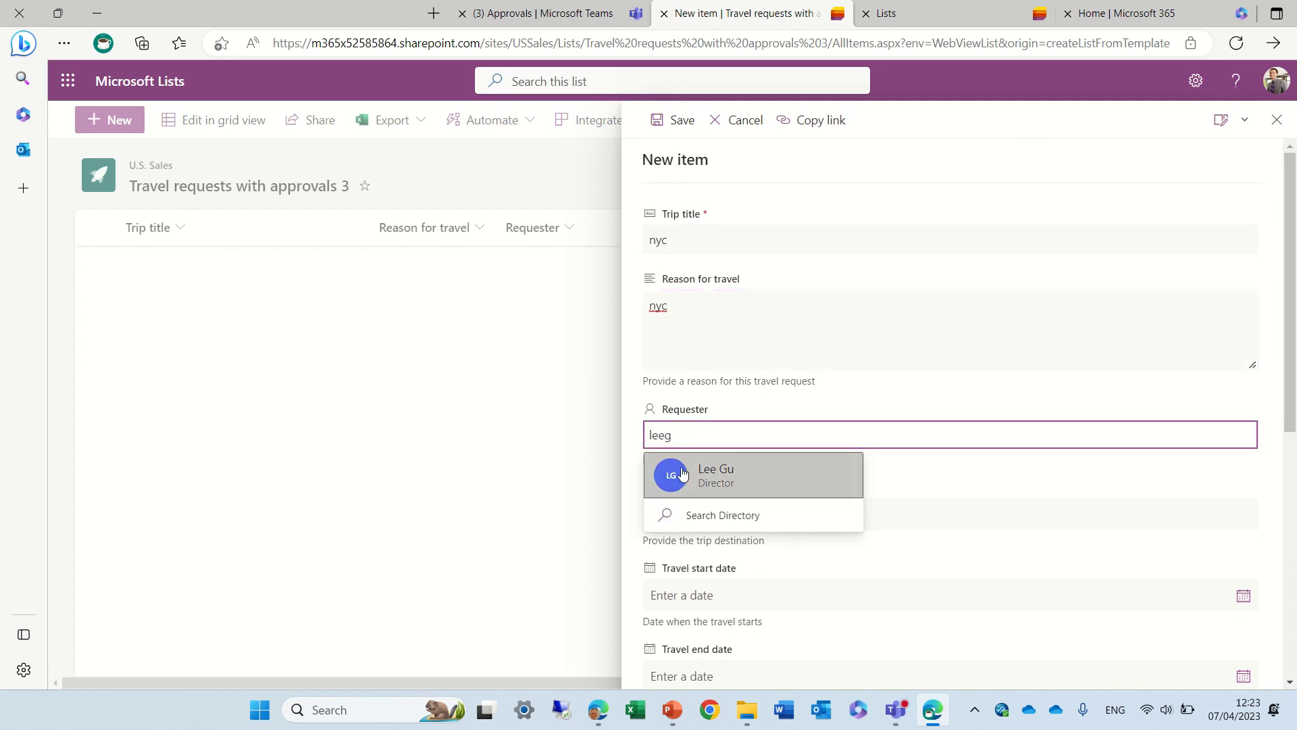
click(683, 474)
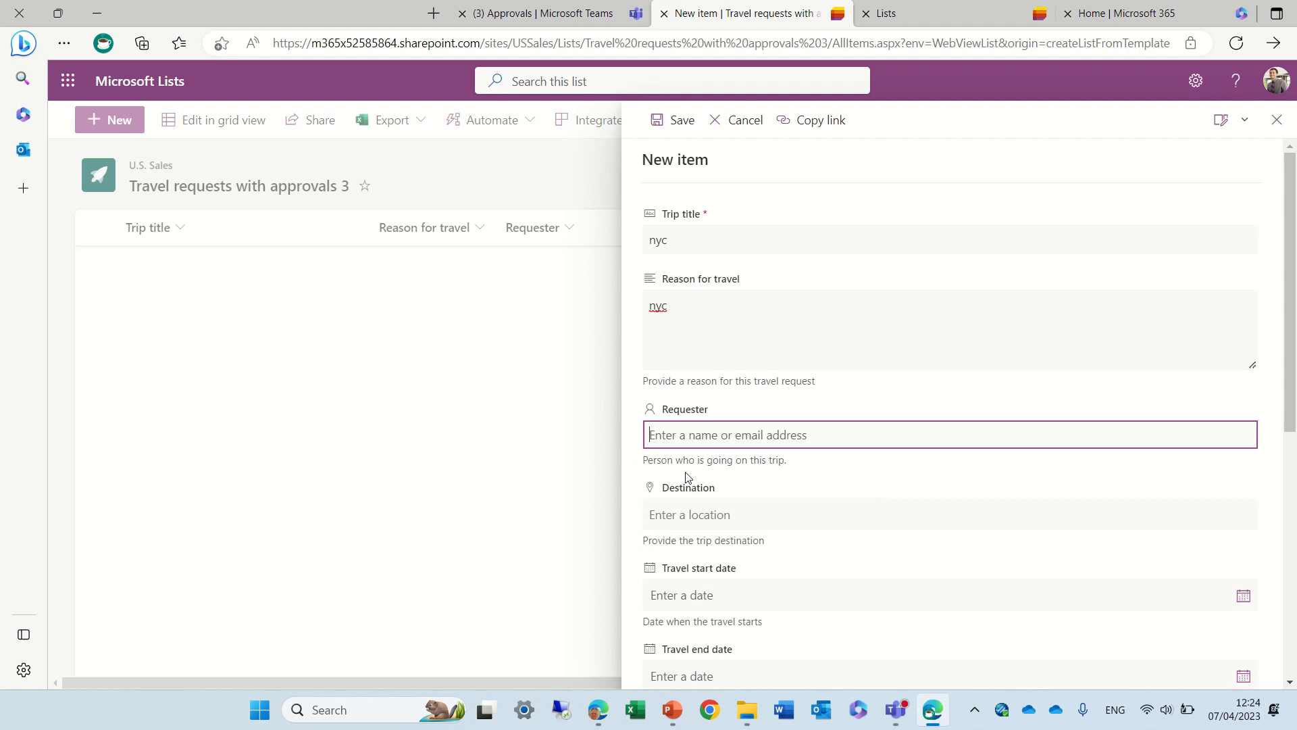
click(726, 520)
text(nyc)
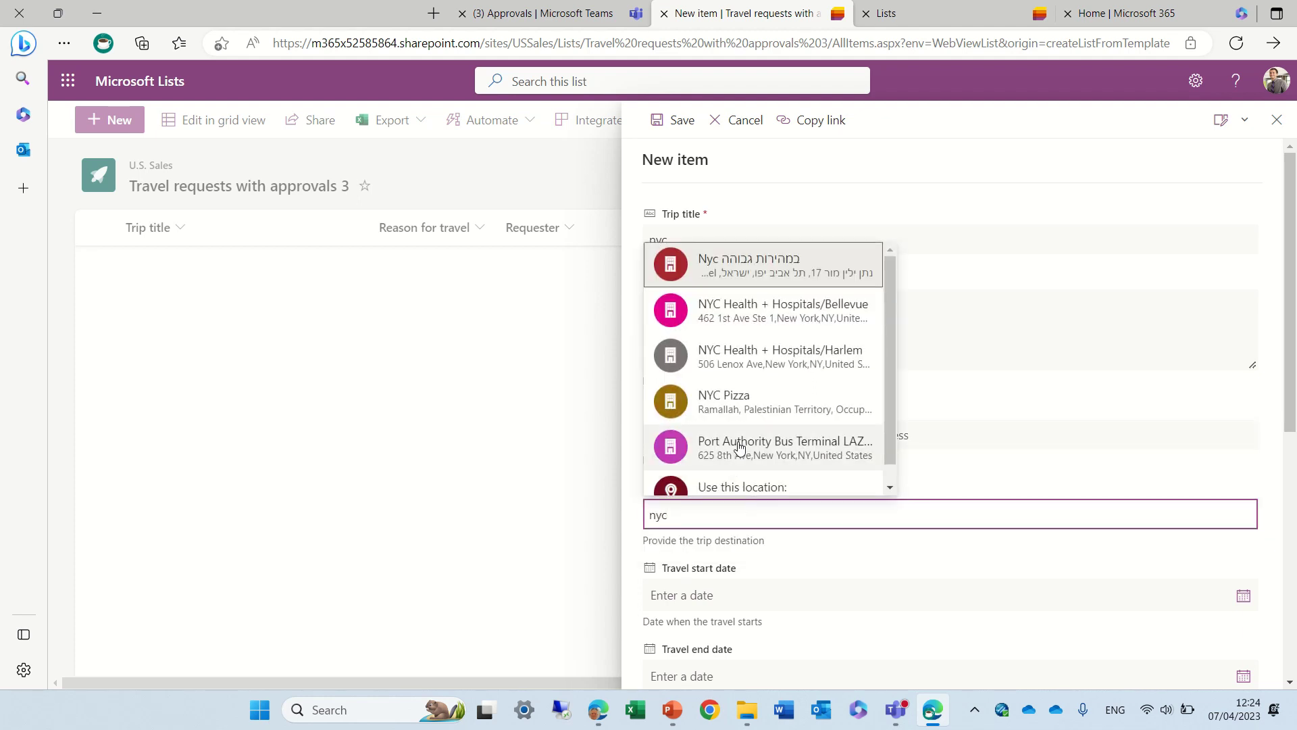
click(758, 412)
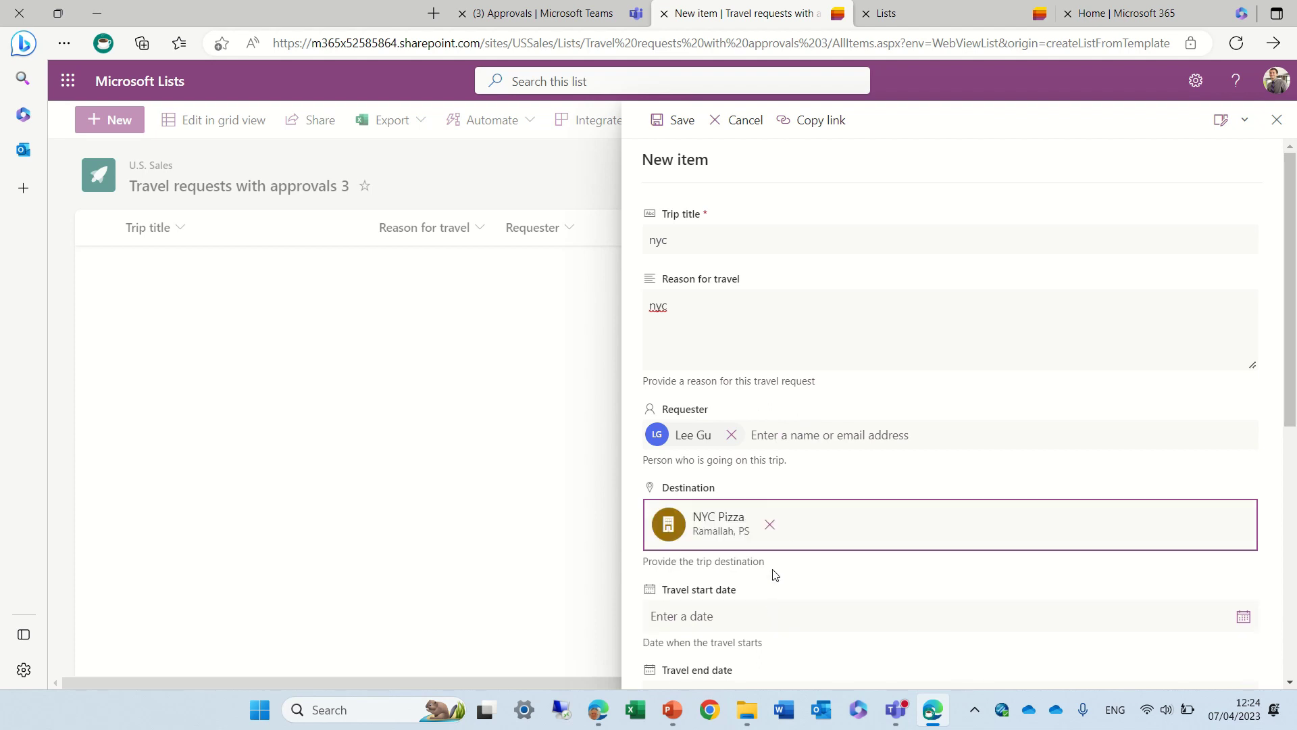
- Set the travel start date to 4/5/2023 and choose Alaska Air as the airline
scroll(1293, 324, down, 5)
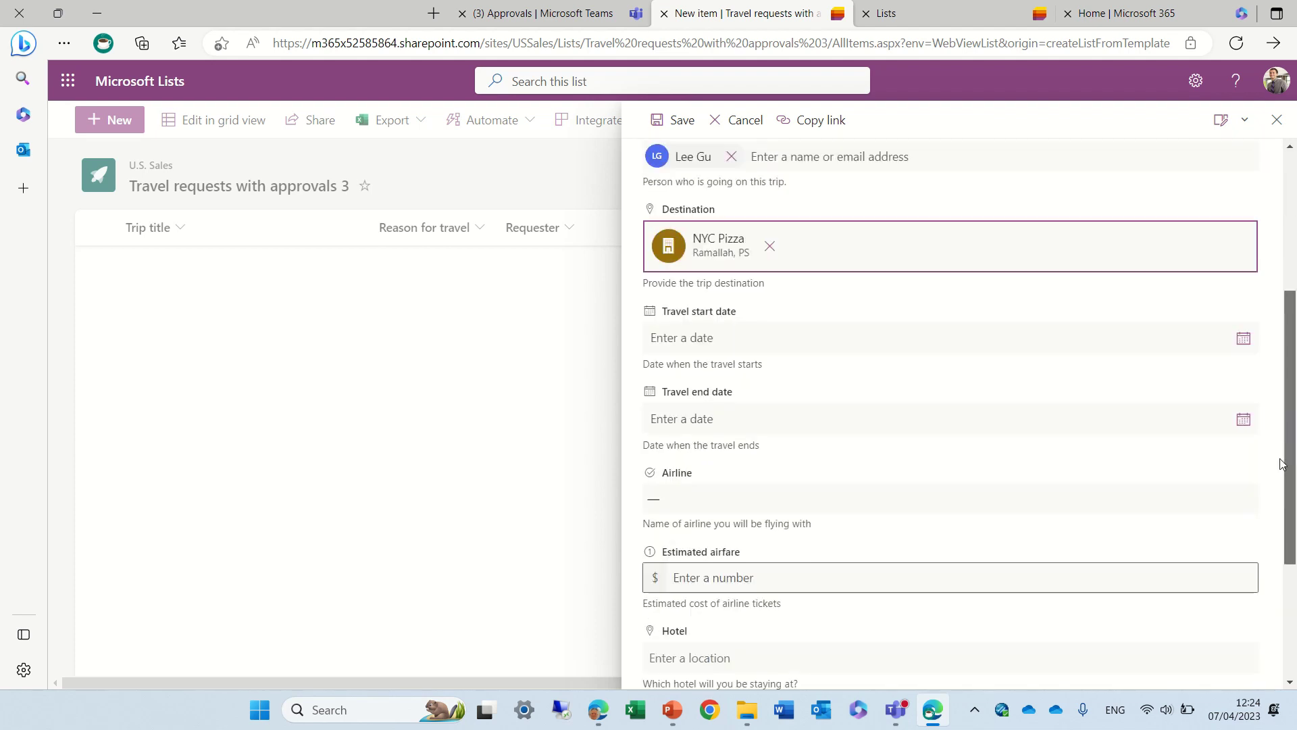
click(1244, 310)
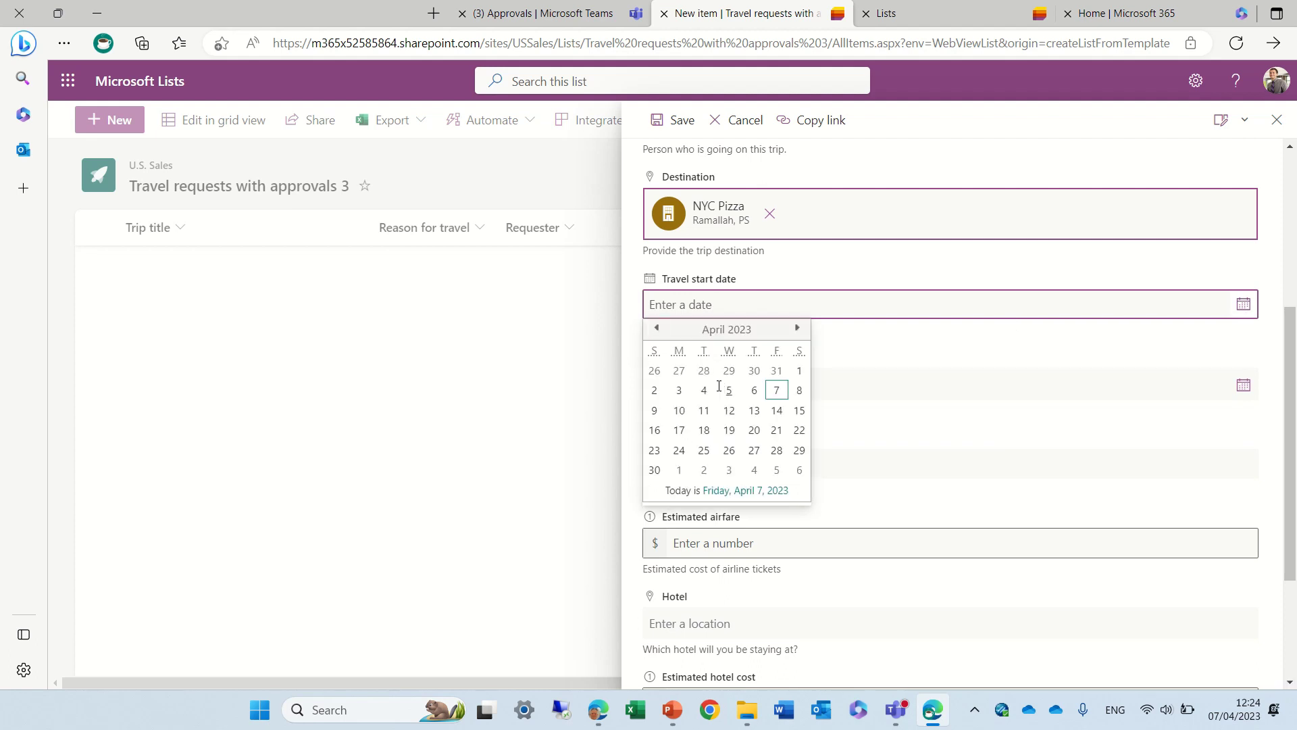
click(719, 386)
click(684, 387)
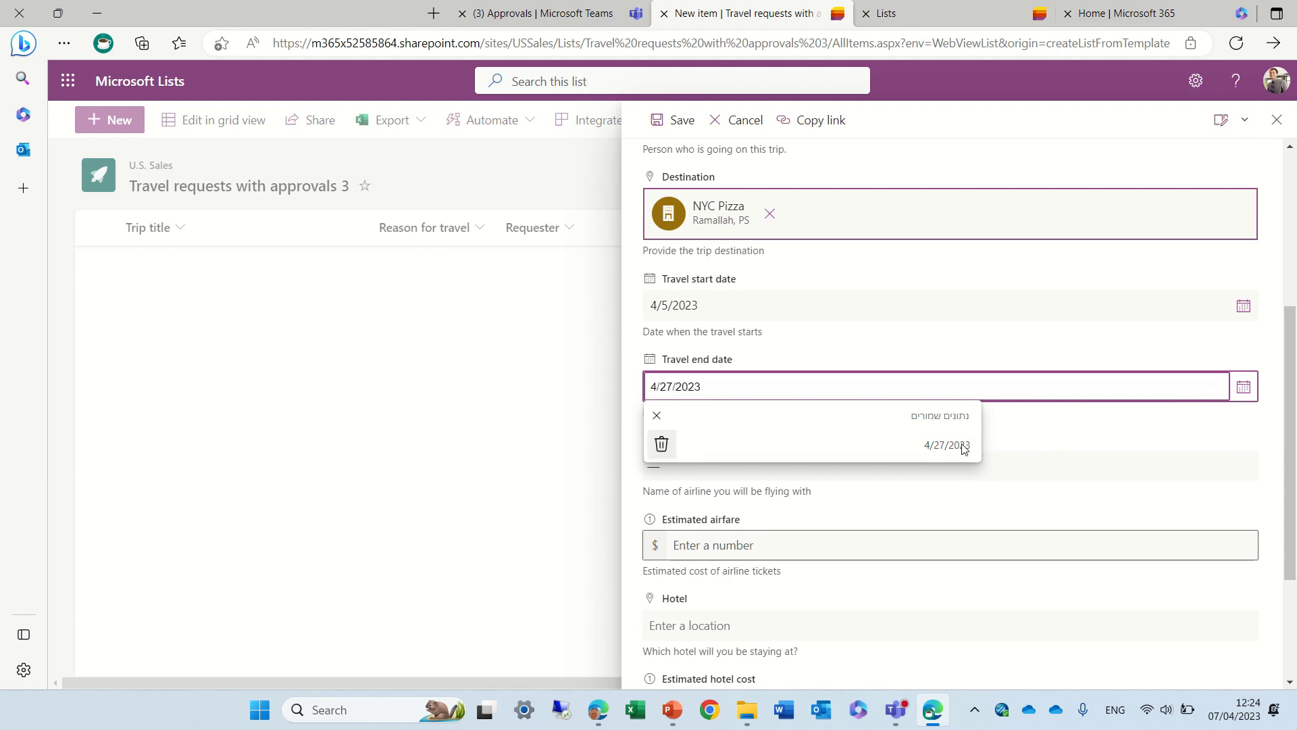
click(1100, 465)
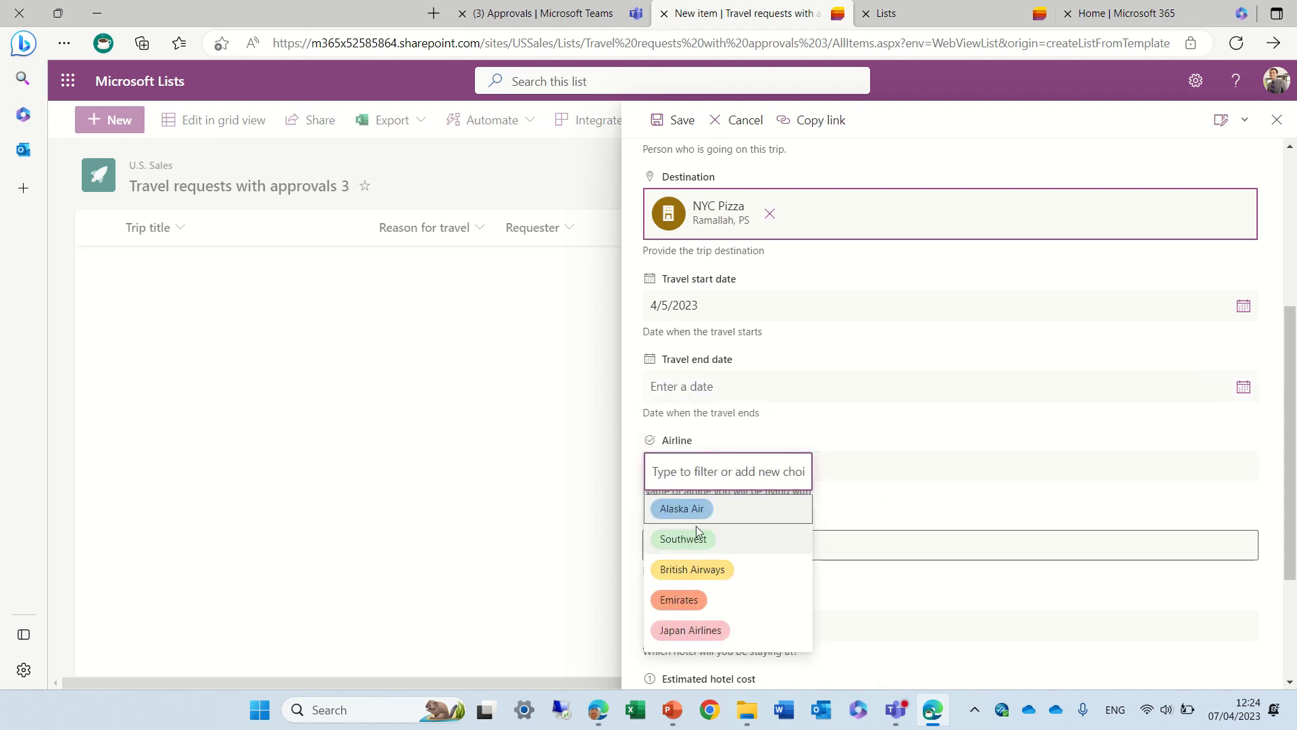
click(681, 508)
- Set the estimated airfare to $100 and choose Hilton Beach as the hotel
scroll(1295, 356, down, 3)
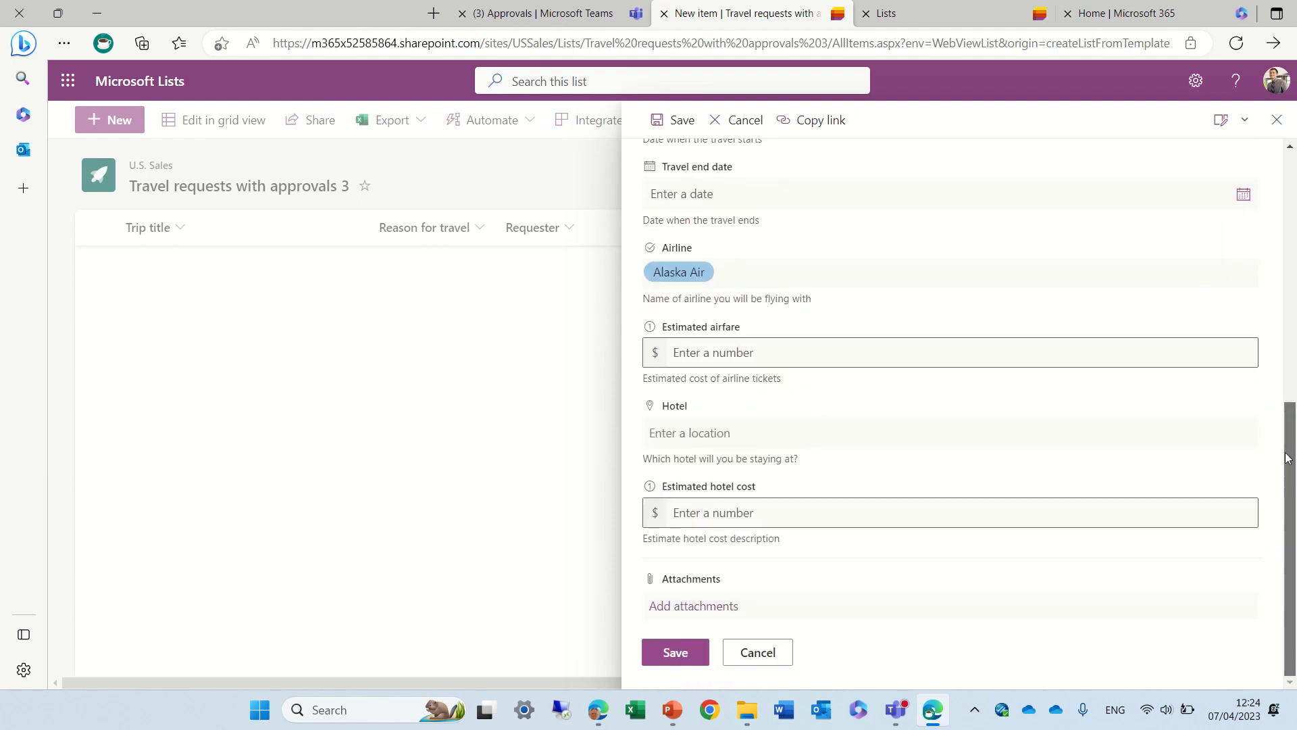
click(765, 346)
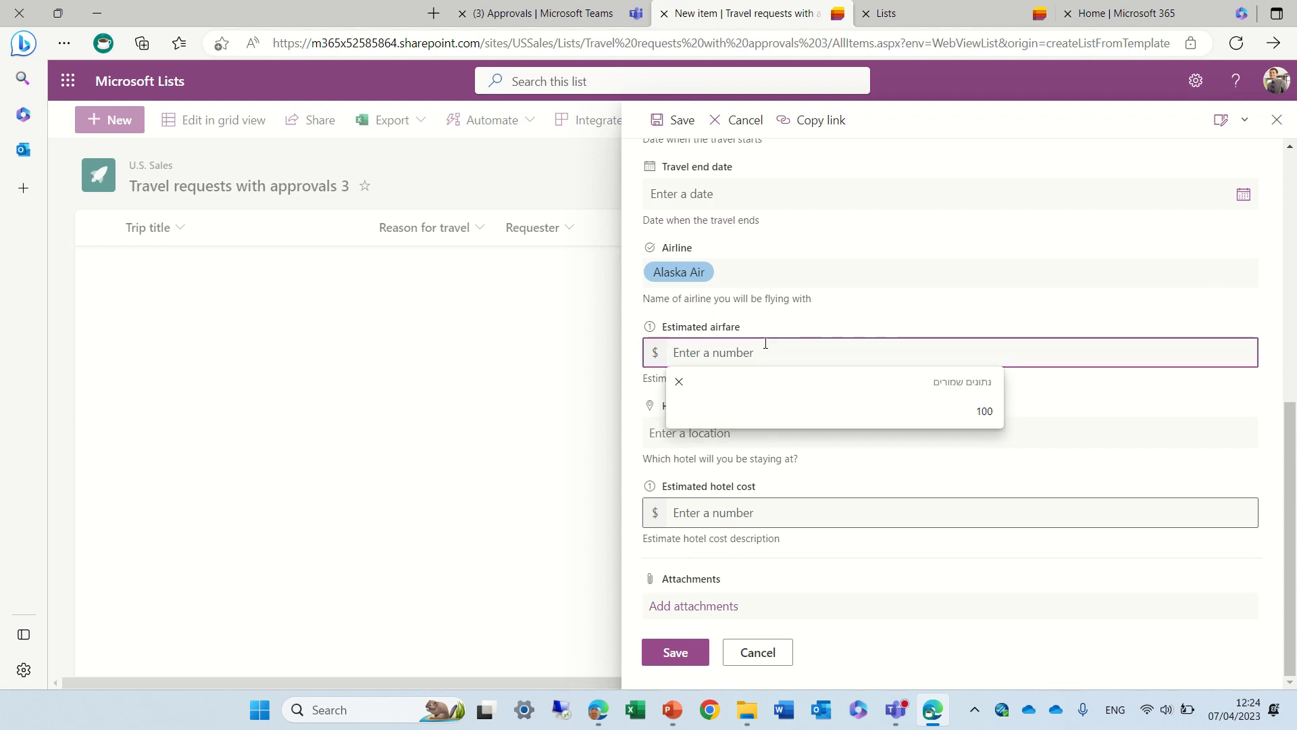
click(767, 410)
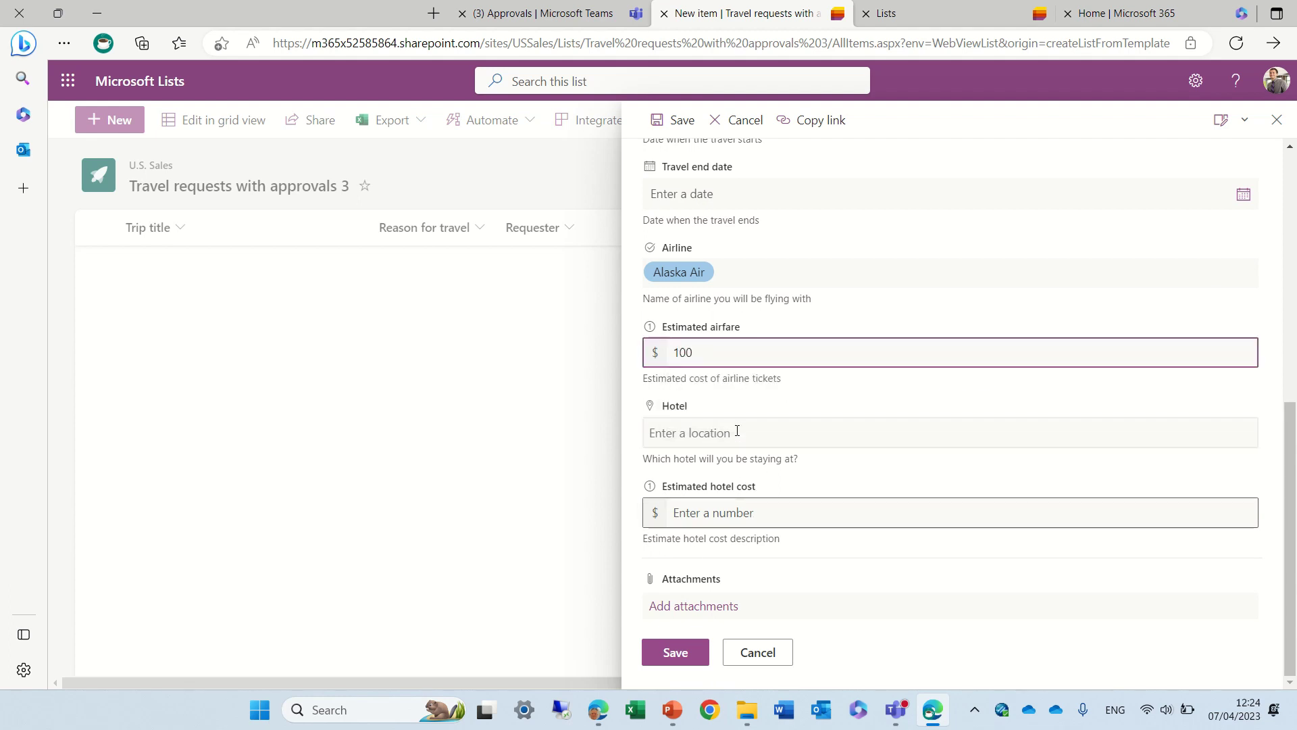
click(737, 431)
text(hil)
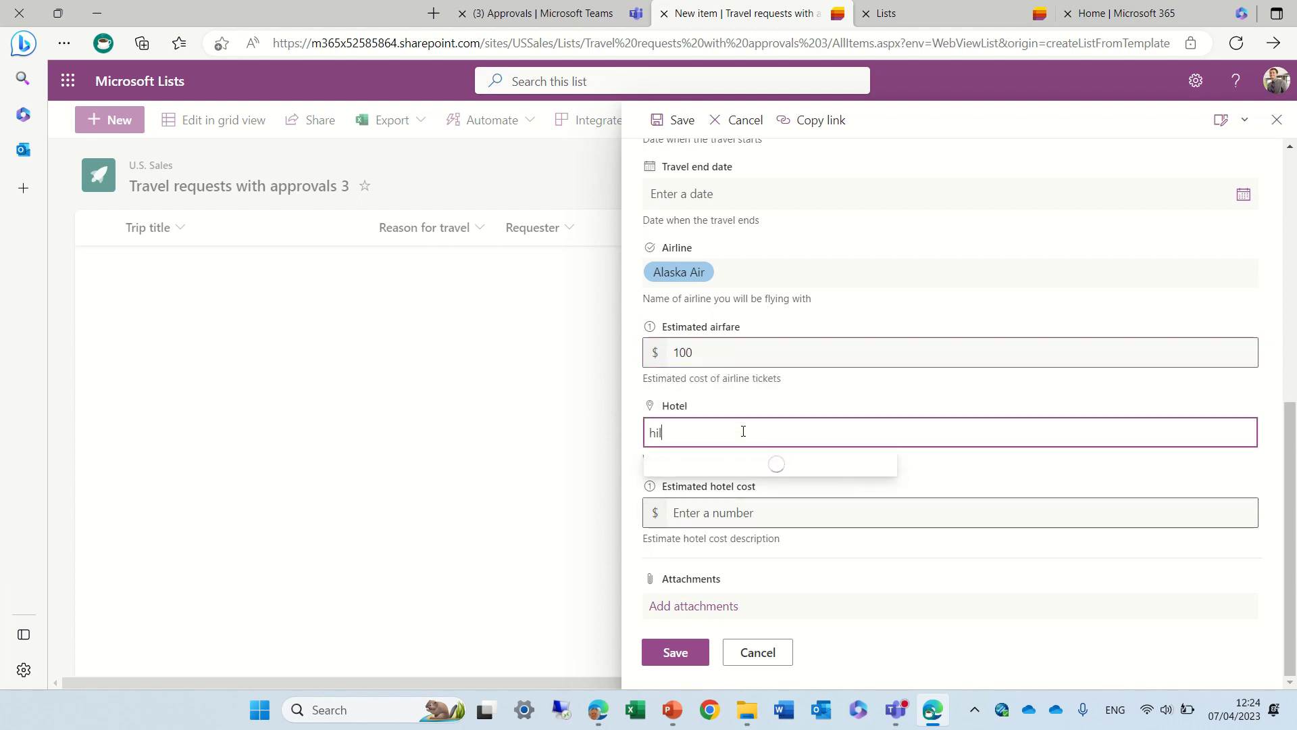
click(733, 184)
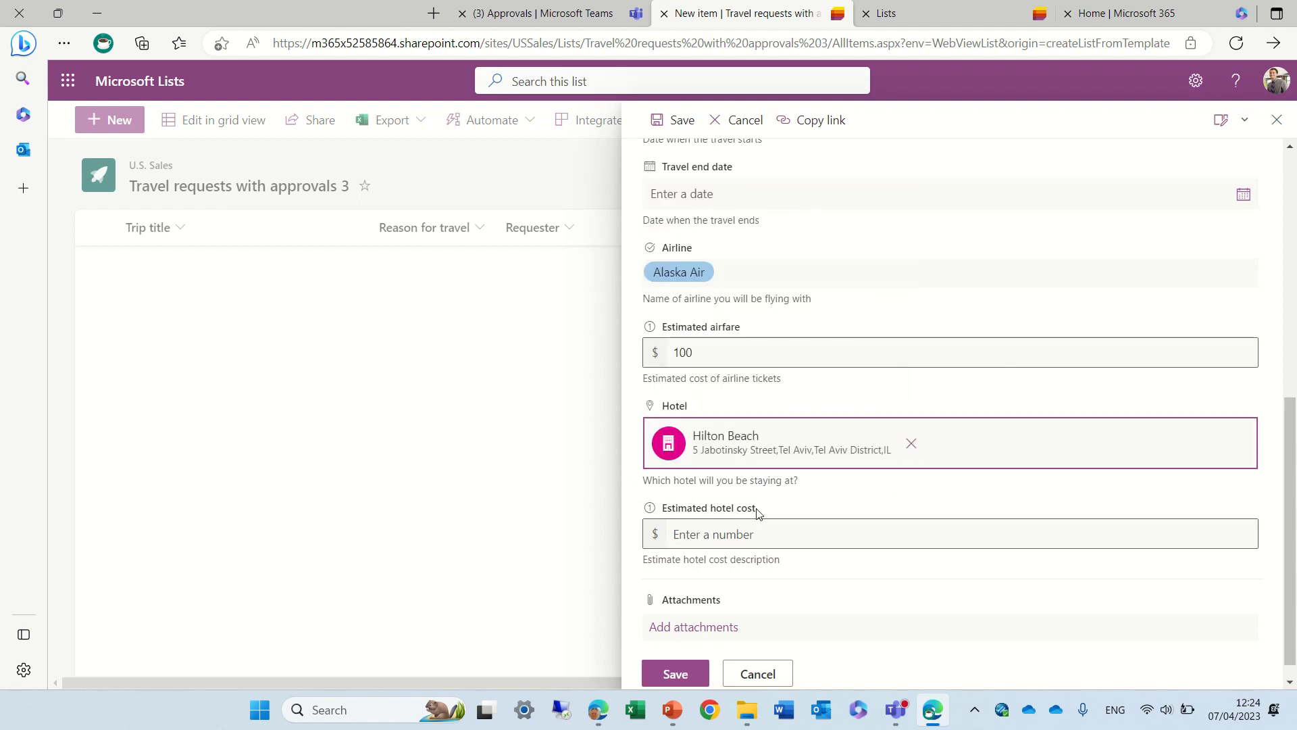
- Set the estimated hotel cost to $100 and save the new travel request
click(738, 539)
text(100)
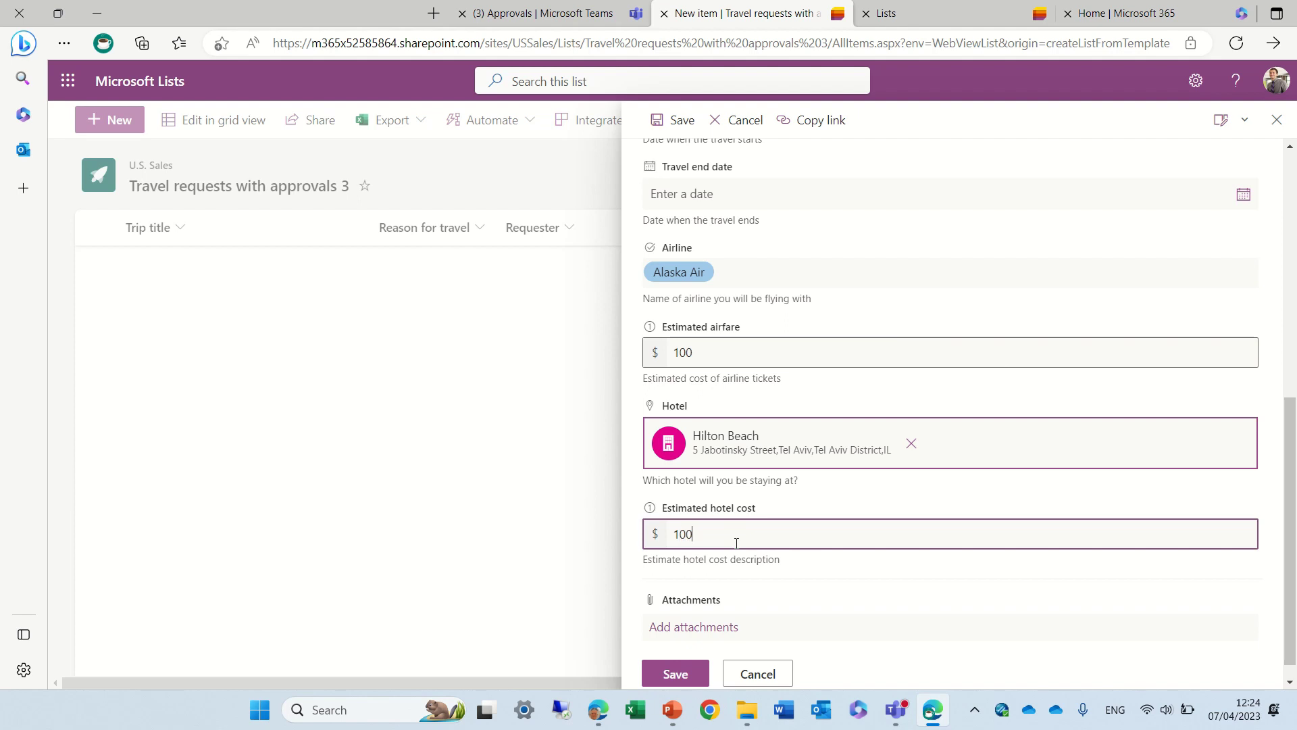
click(673, 674)
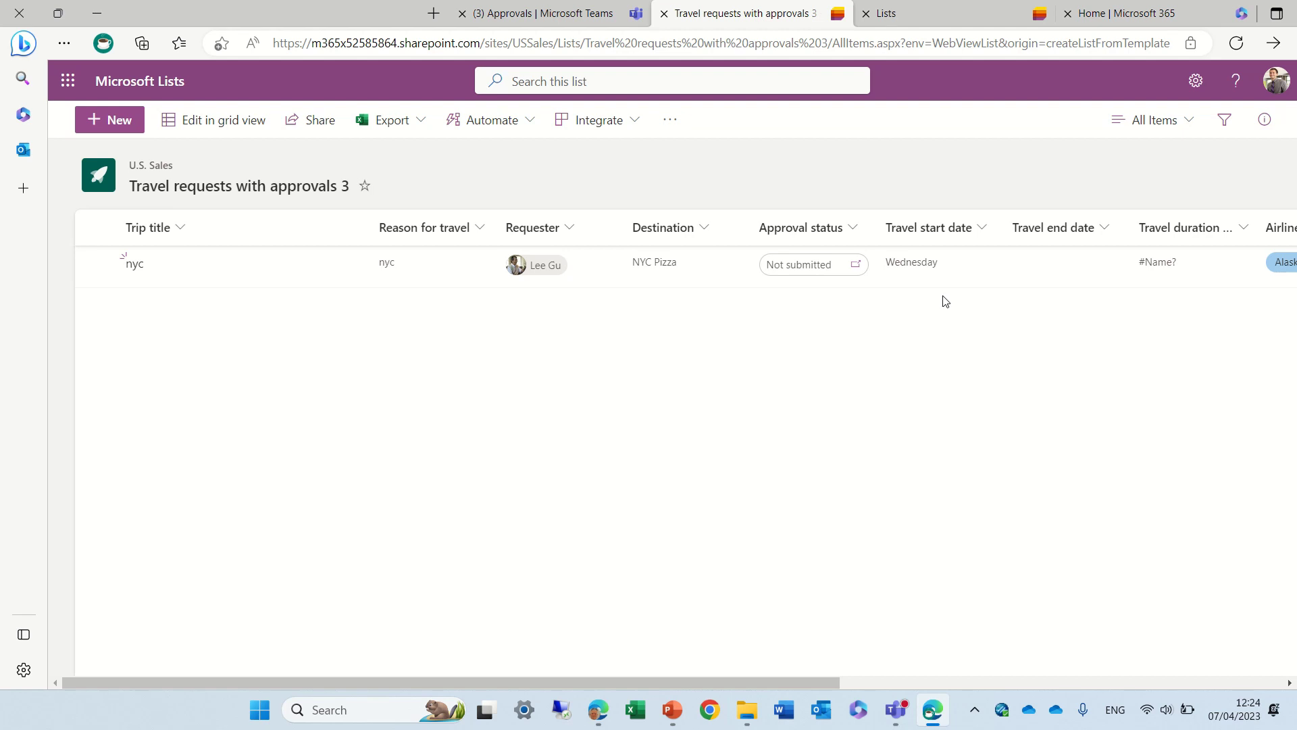
- Open the nyc item's details, review its fields down to the approval status, and close them
double_click(1000, 264)
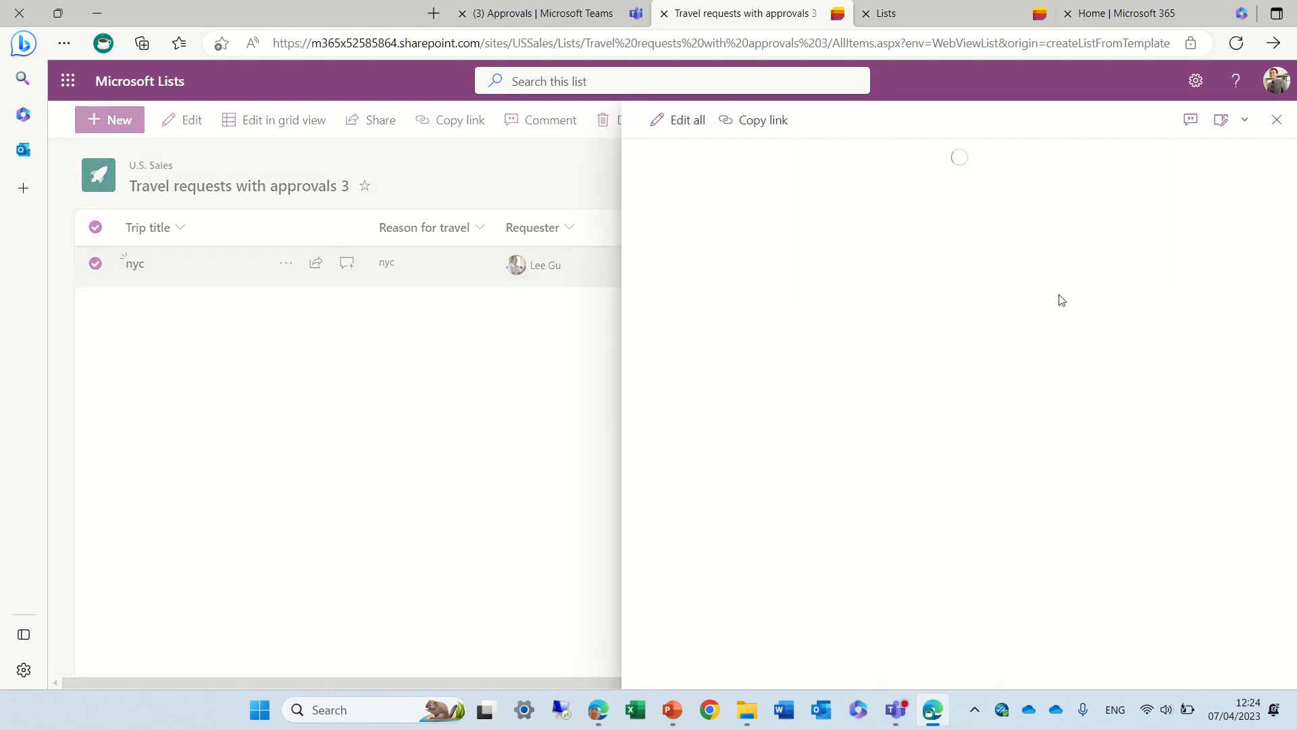
drag(1290, 213, 1226, 485)
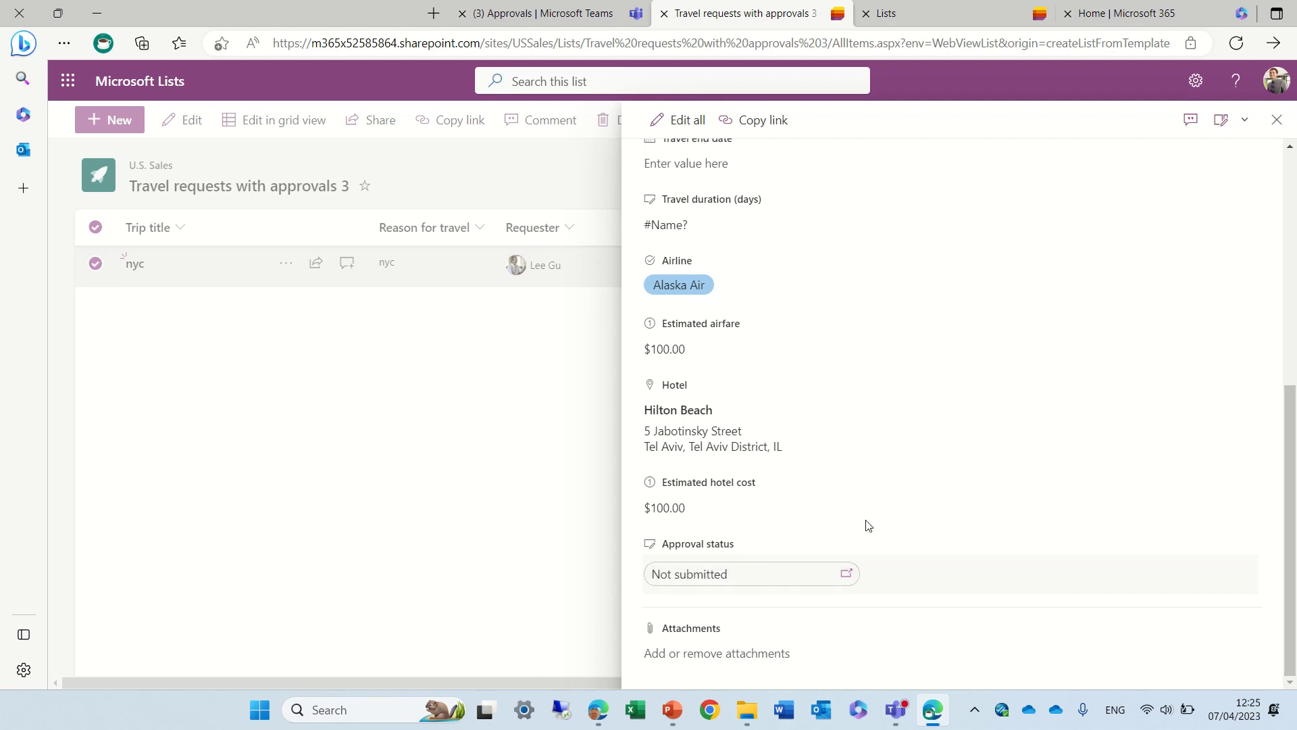
click(1277, 120)
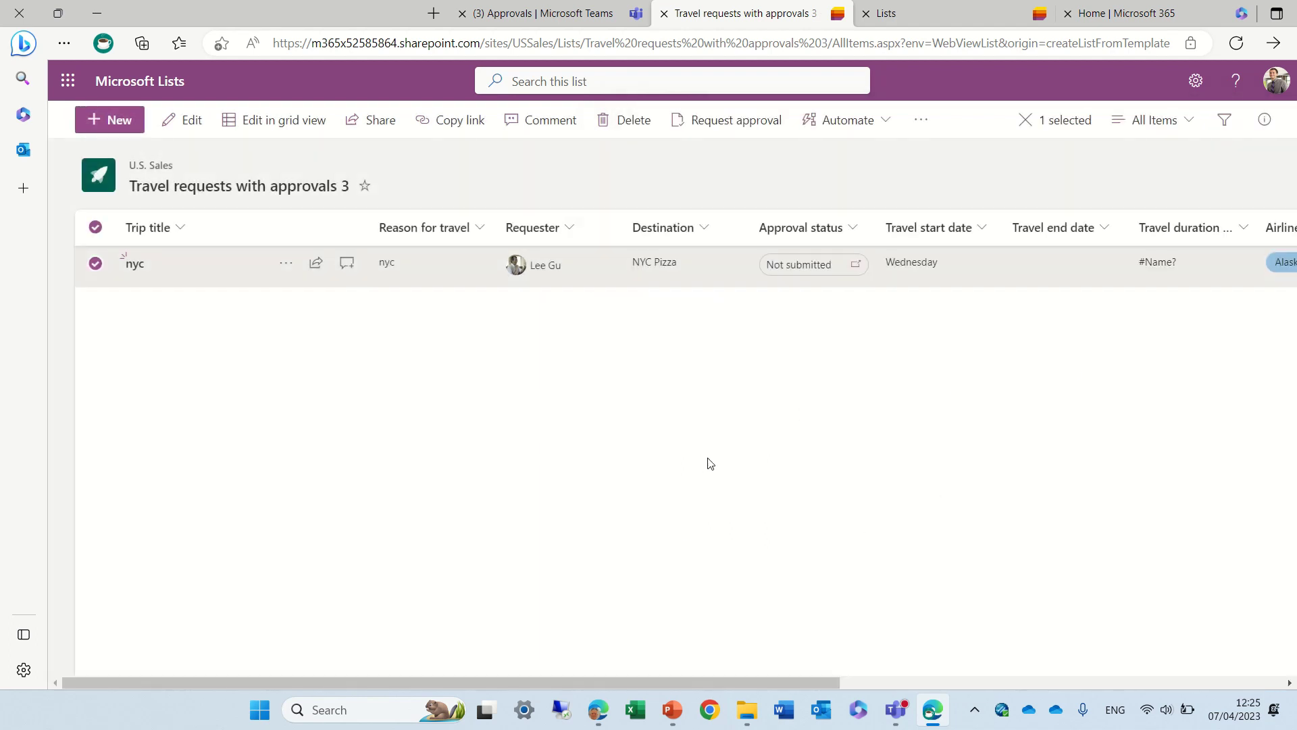
- Start an approval request from the nyc item's approval status and add the approver by name
click(816, 271)
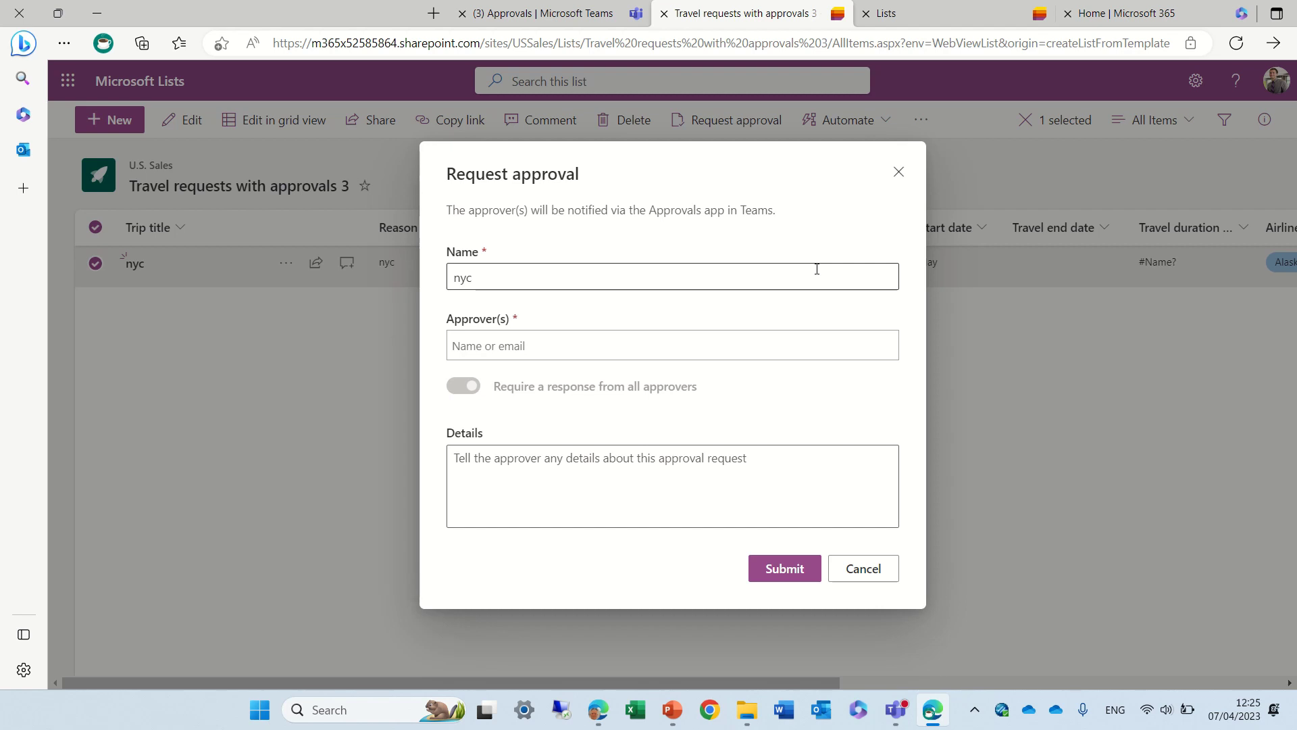
click(670, 347)
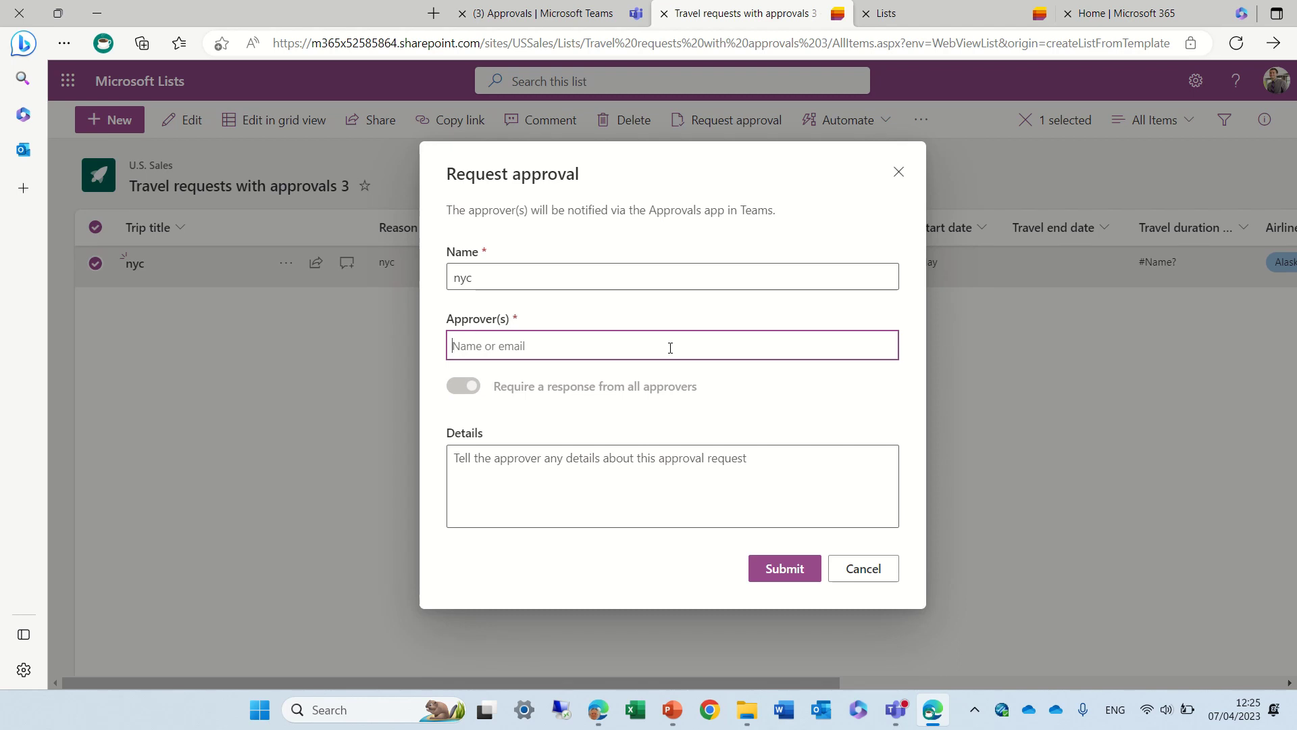
text(alex)
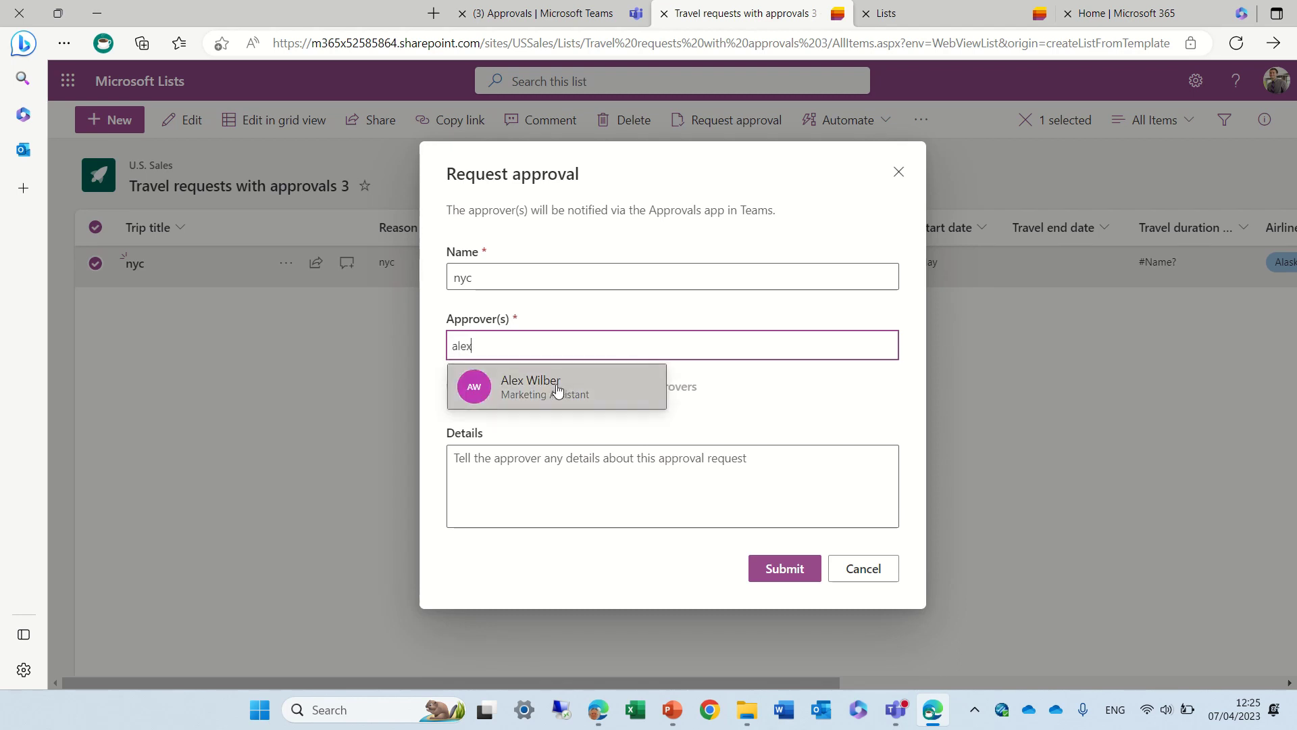
click(559, 384)
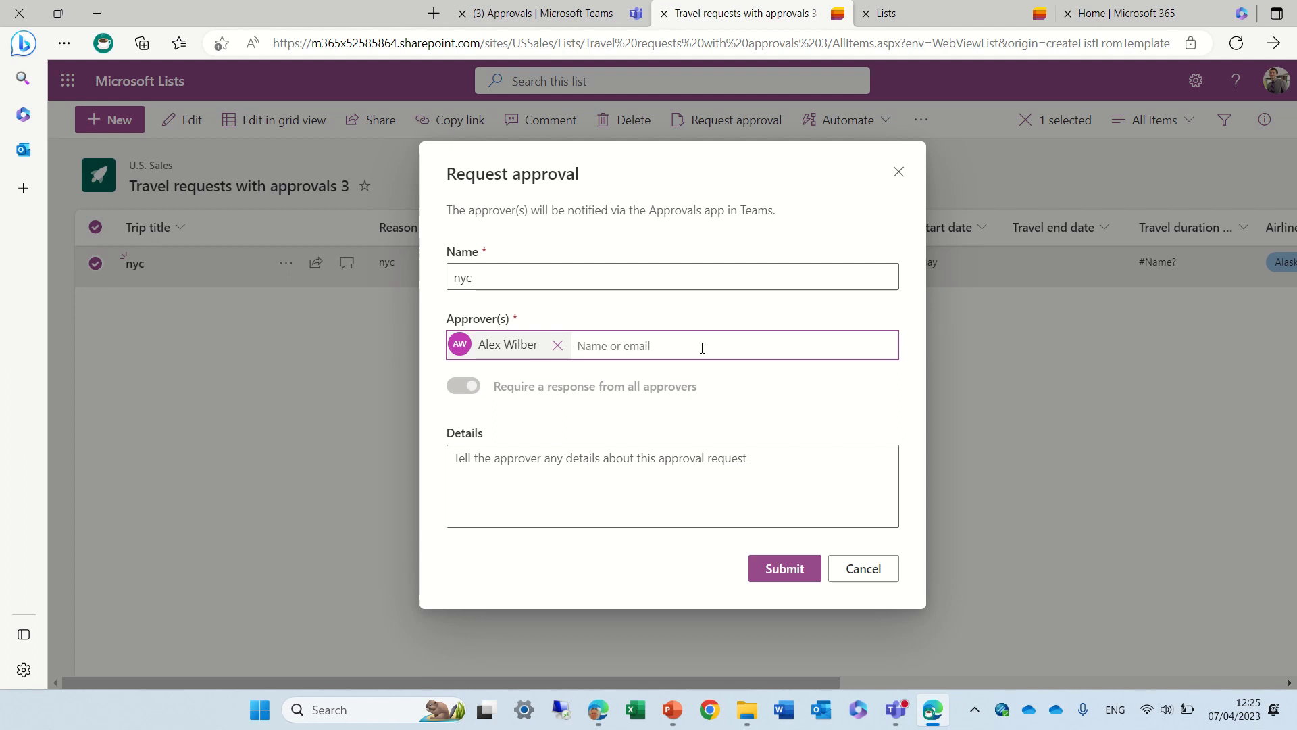
text(lee)
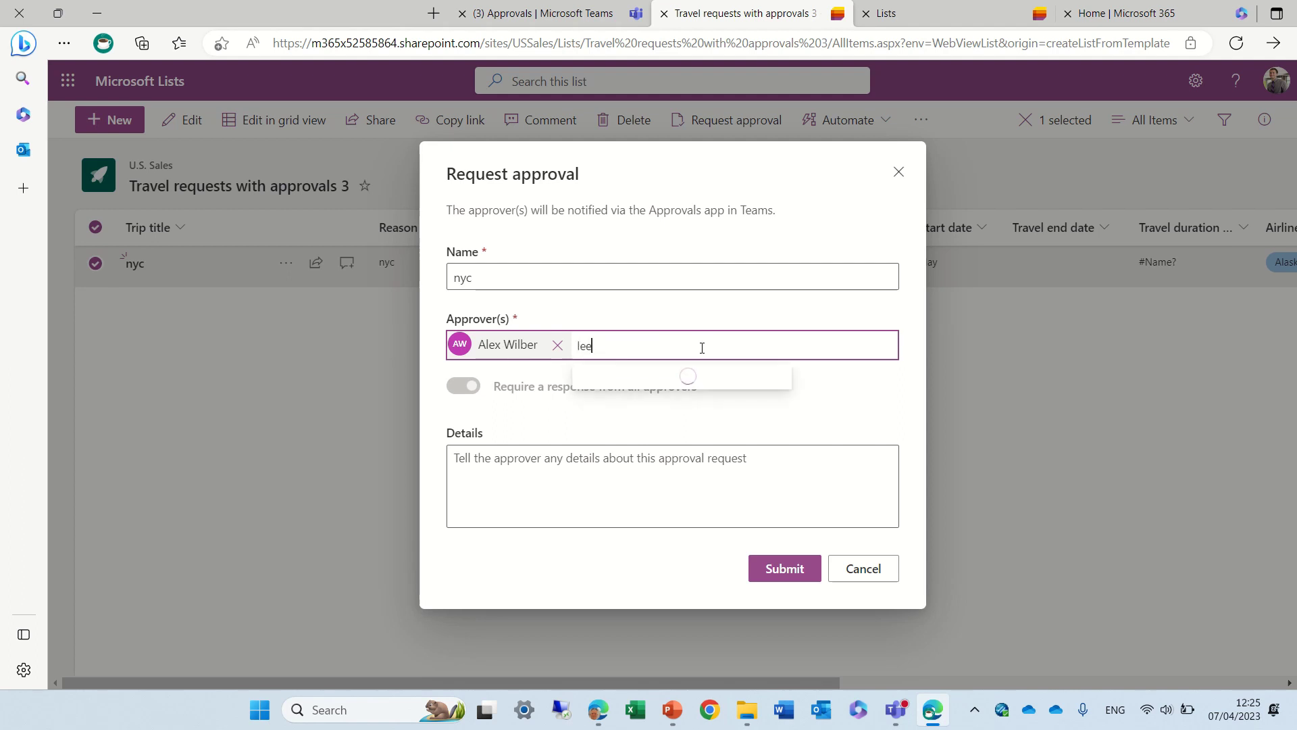
click(645, 379)
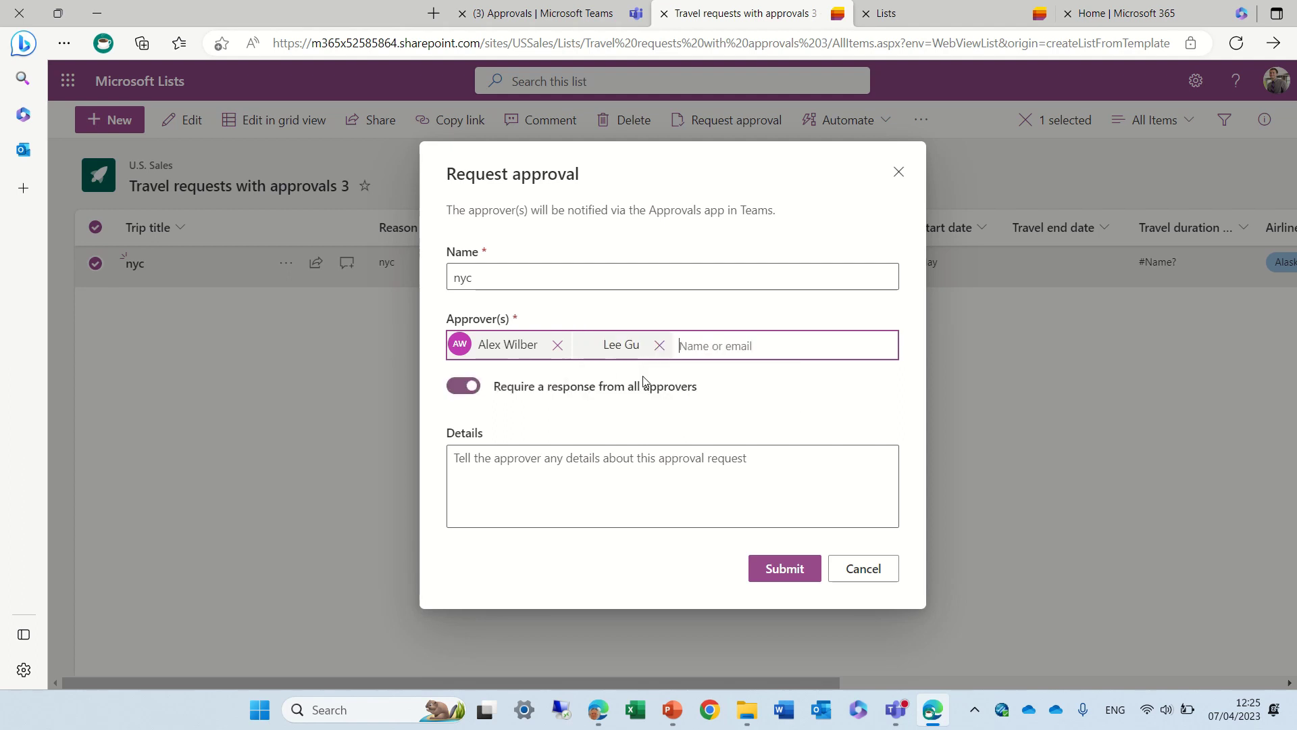
click(464, 386)
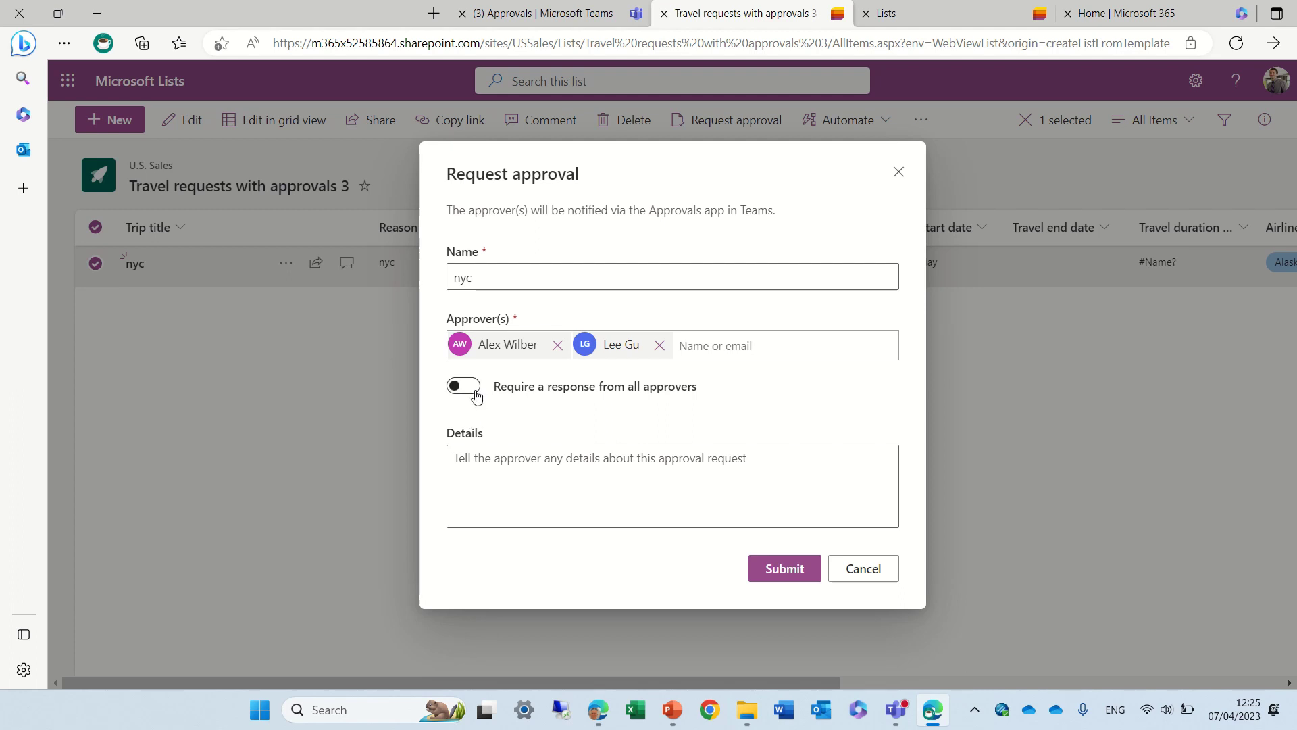
click(467, 388)
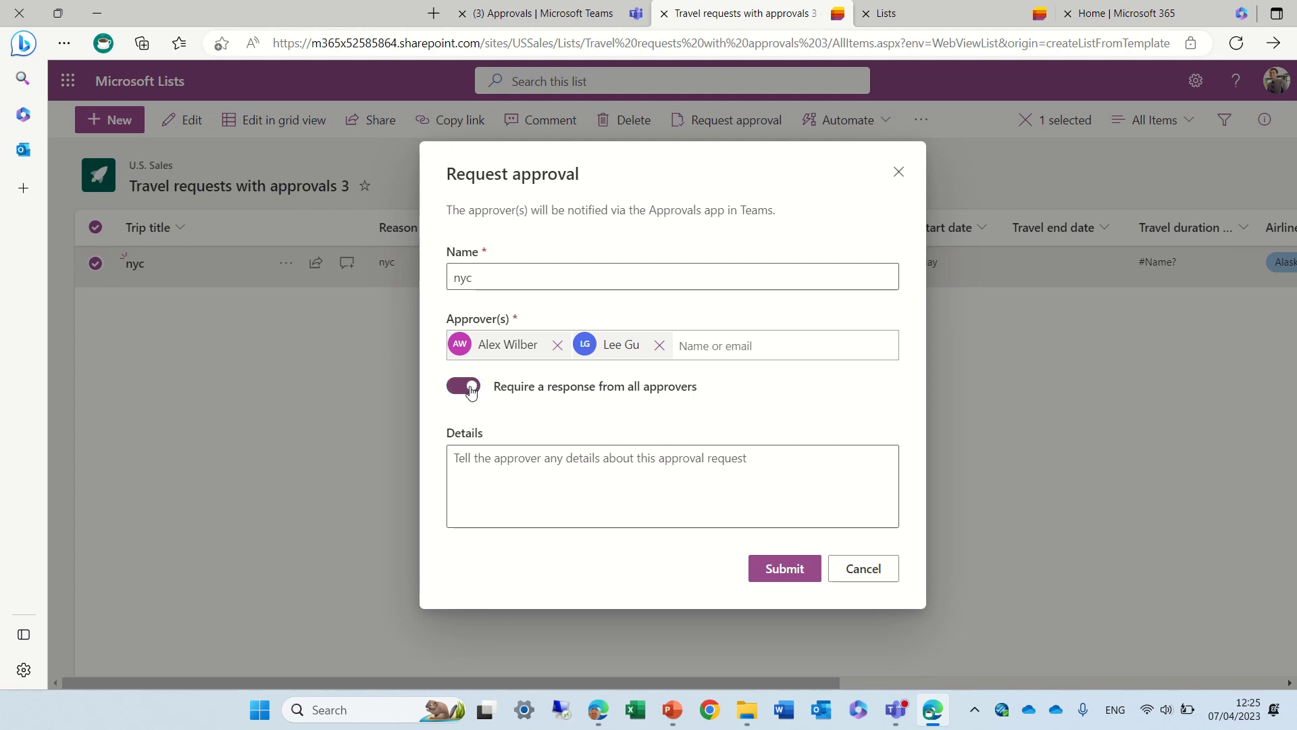
click(659, 346)
- Enter "please approve" as the approval request's details, submit the request, and clear the item selection
click(565, 473)
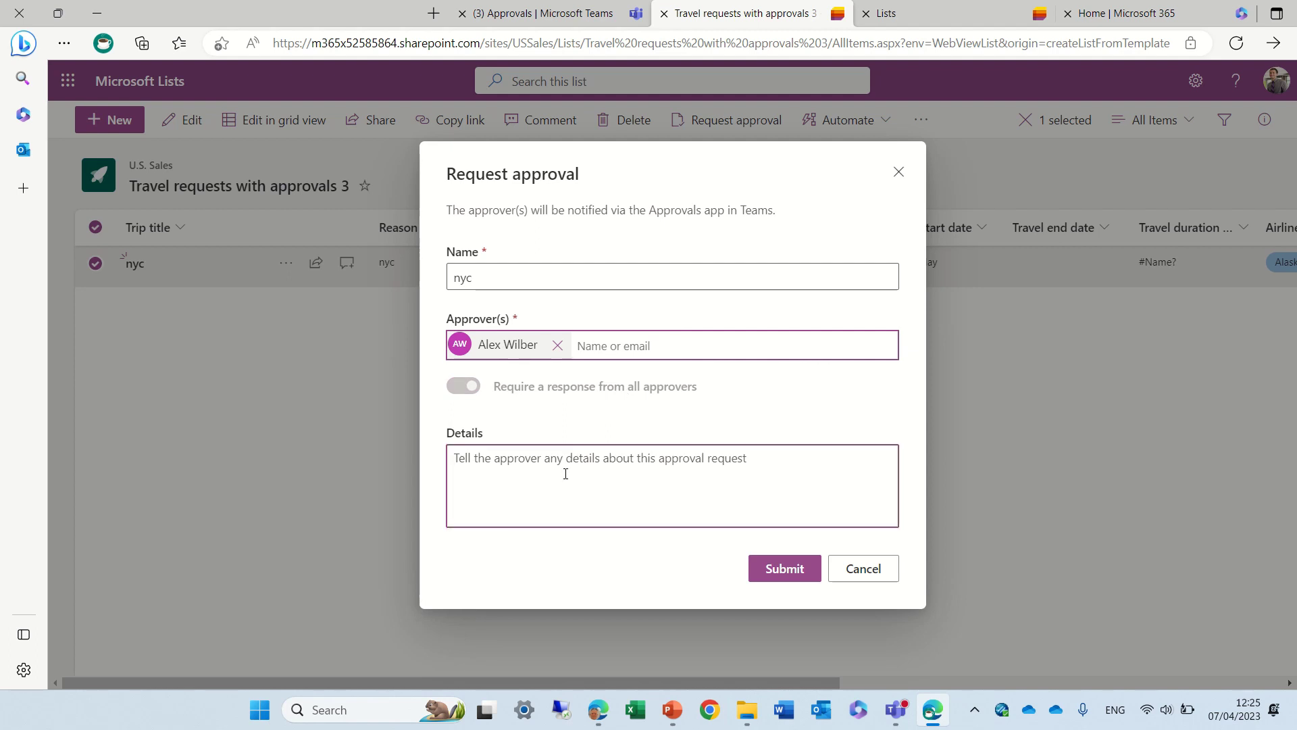
text(please approve)
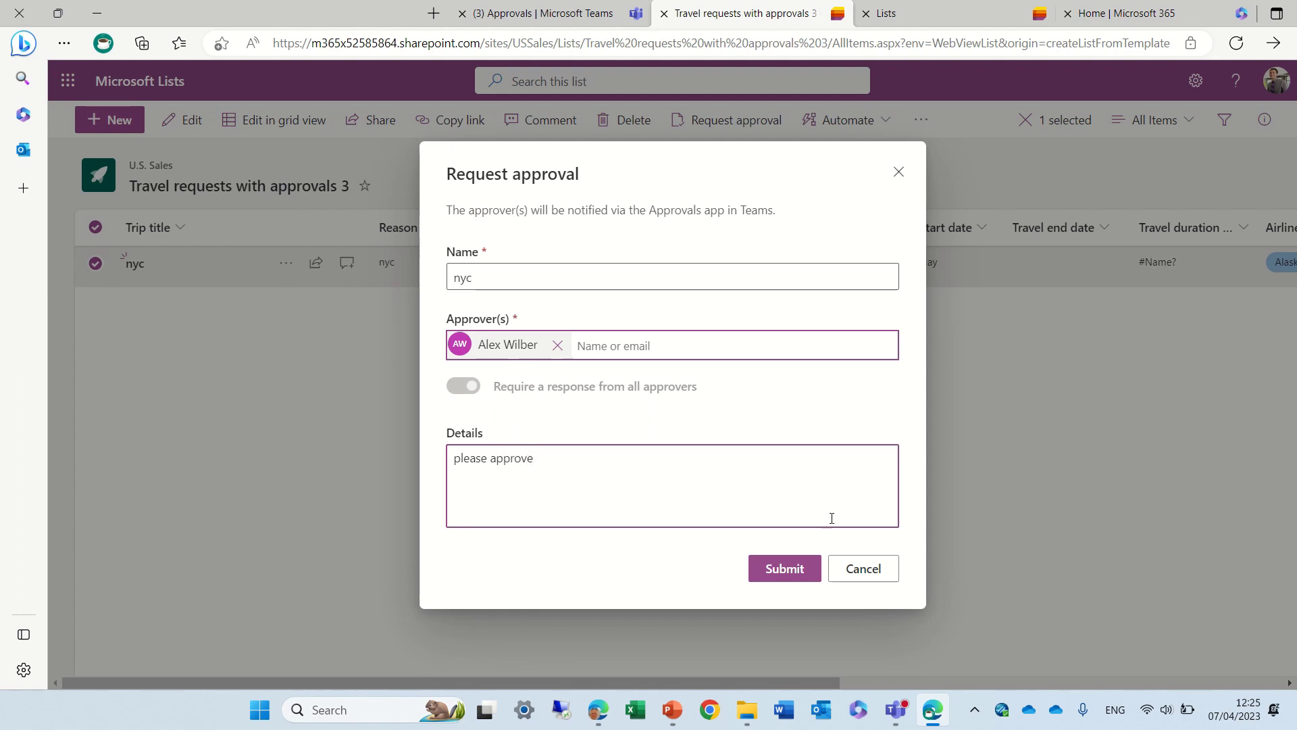
click(796, 569)
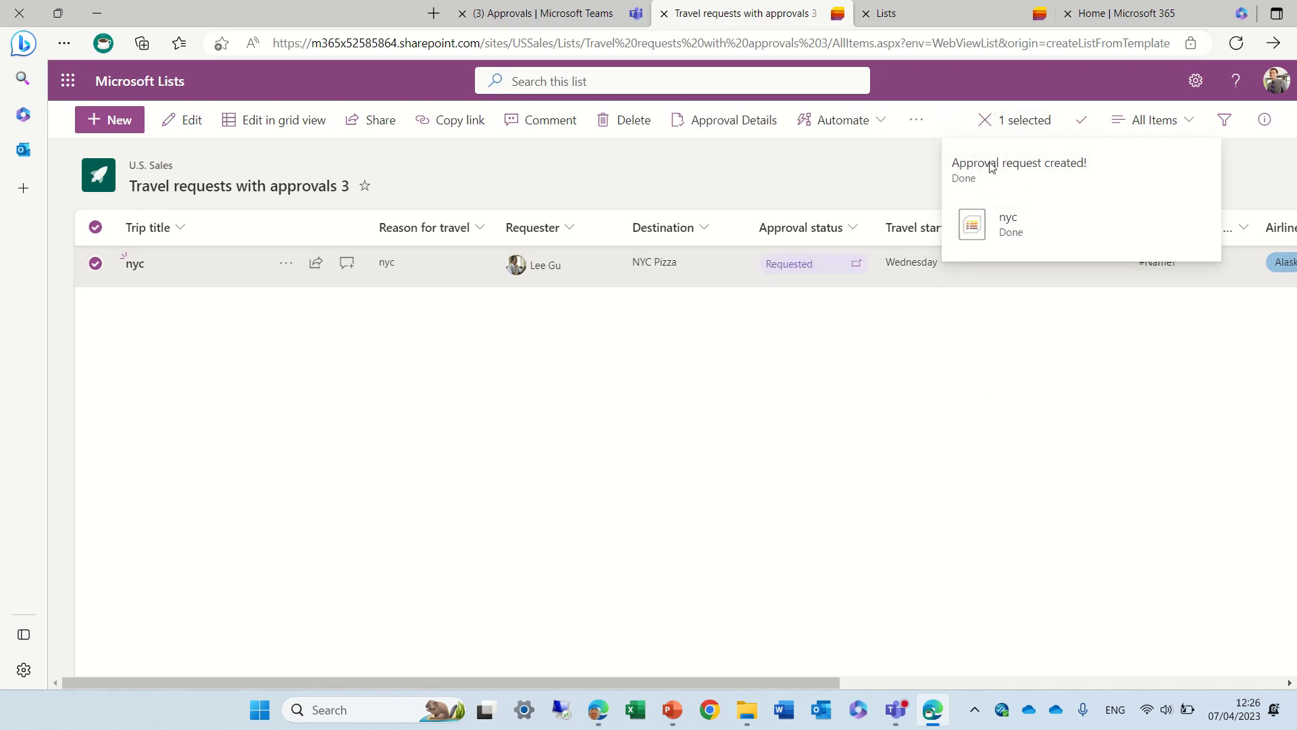
click(968, 394)
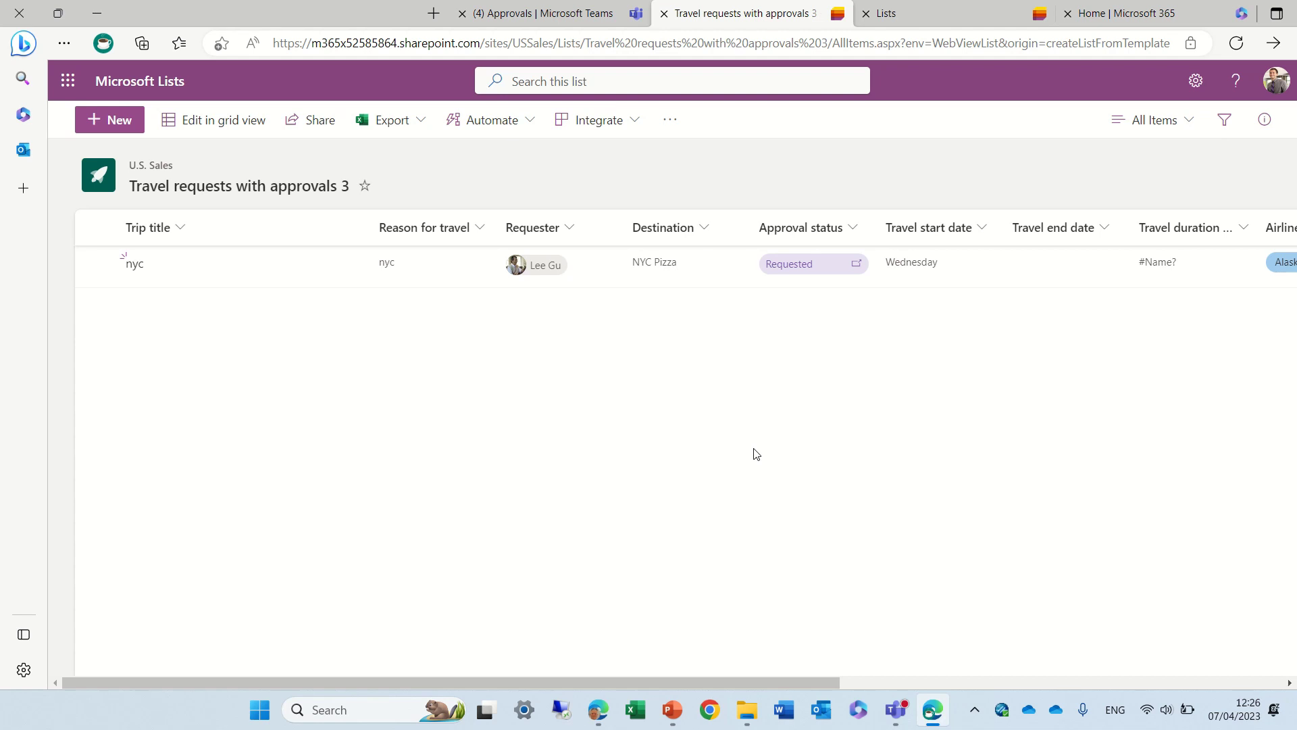
- Switch to the Approvals app in Teams, refresh it, and review the nyc request's details down to its requester
click(584, 14)
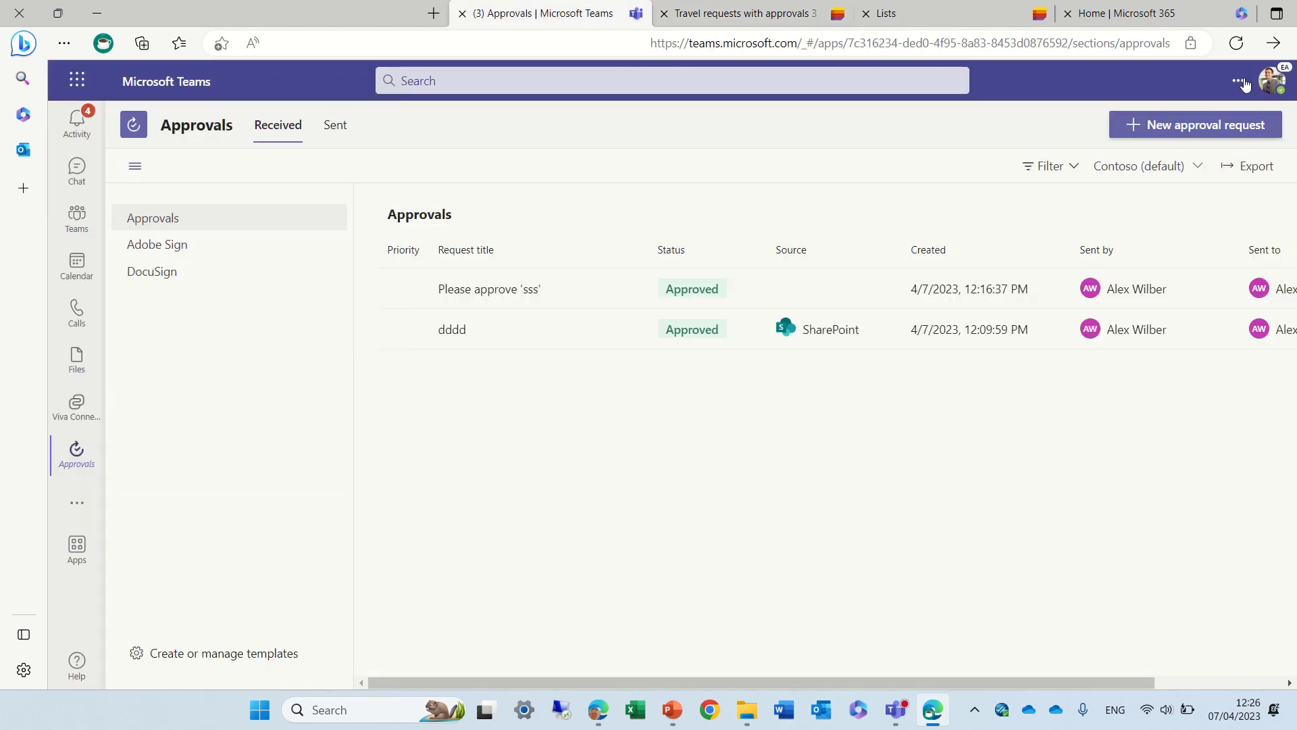
click(1237, 46)
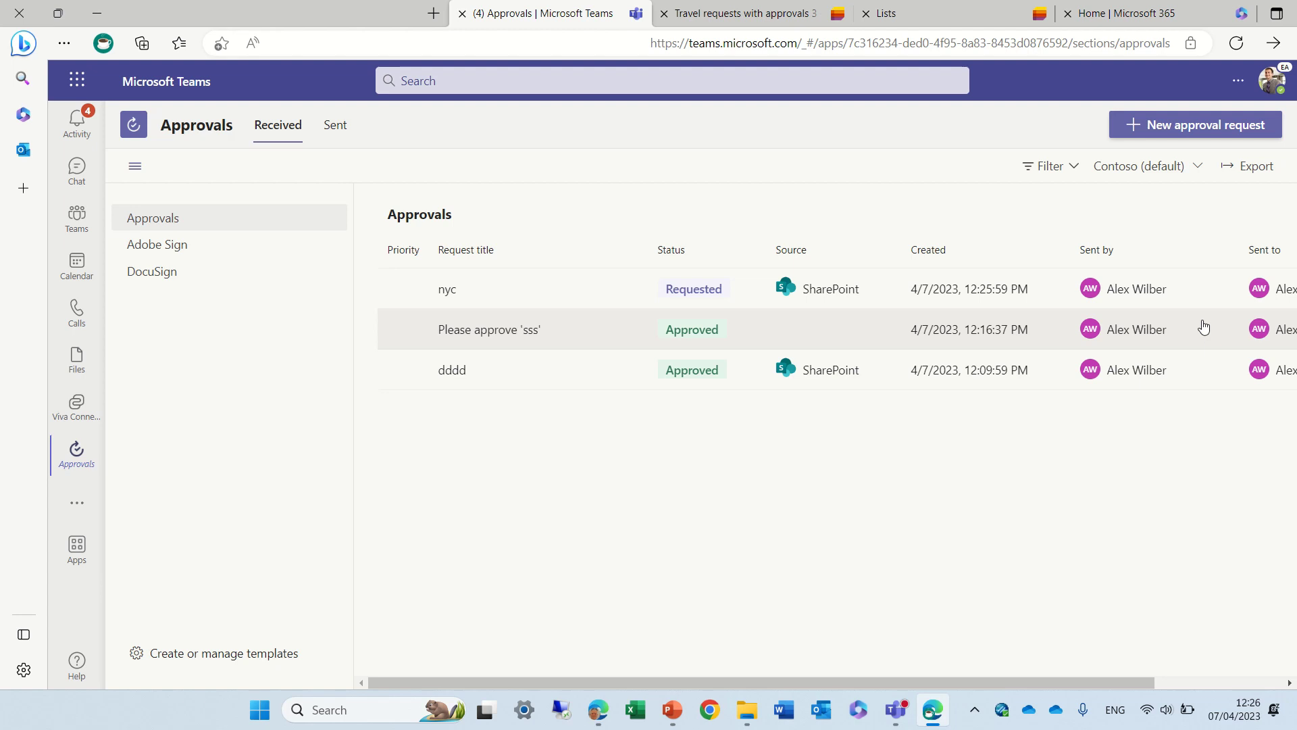
click(683, 298)
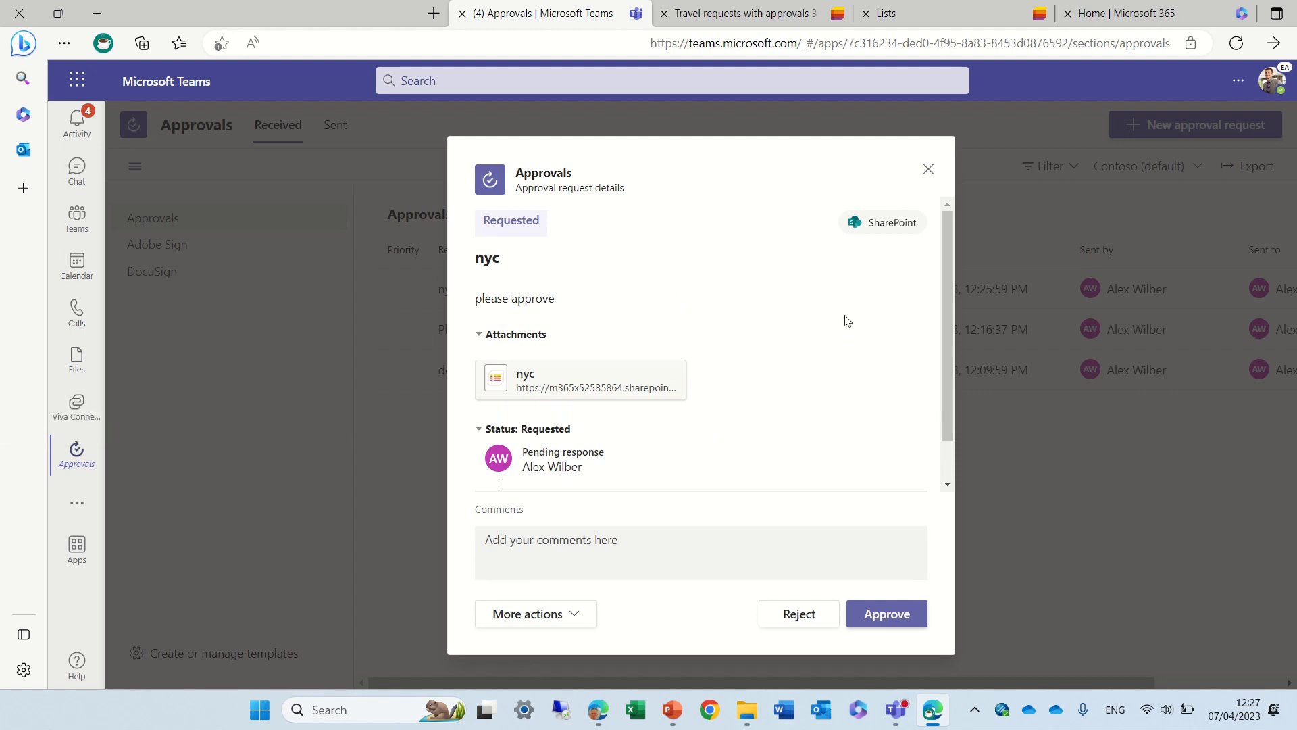
drag(944, 301, 929, 414)
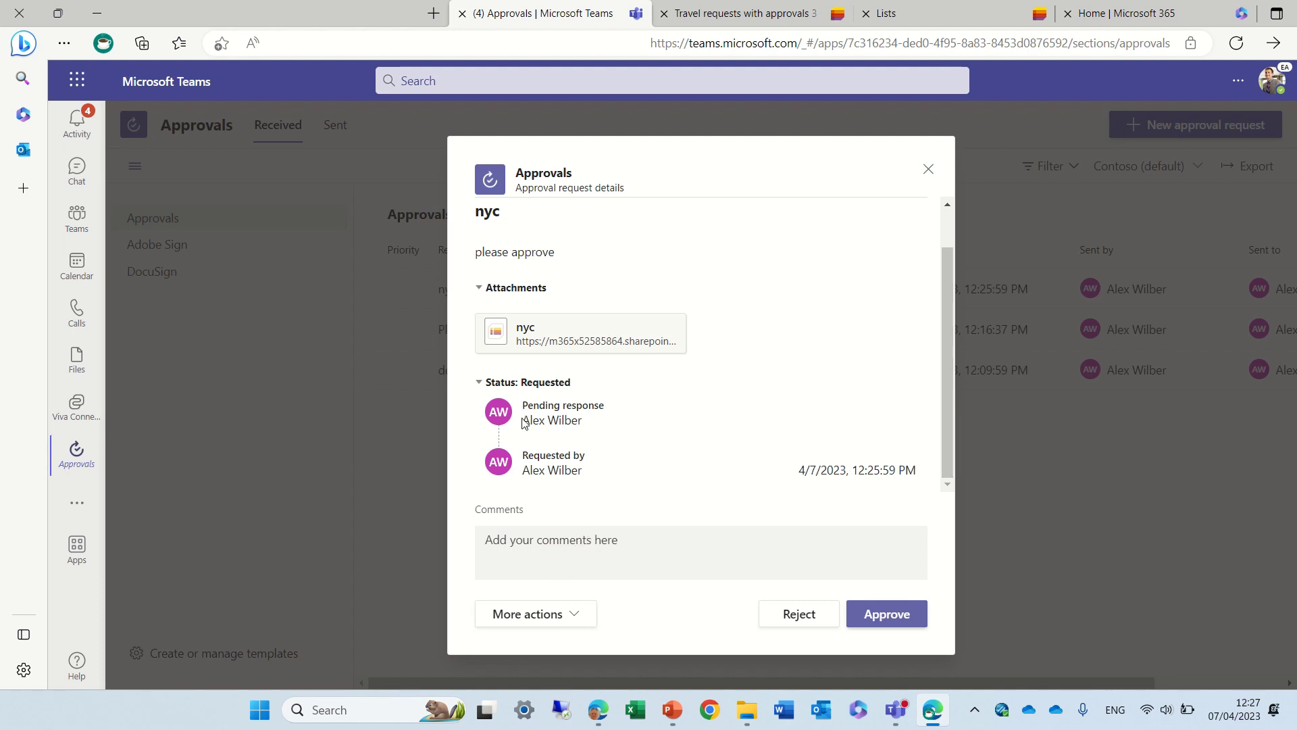
- Approve the nyc request with the comment "ok"
click(567, 556)
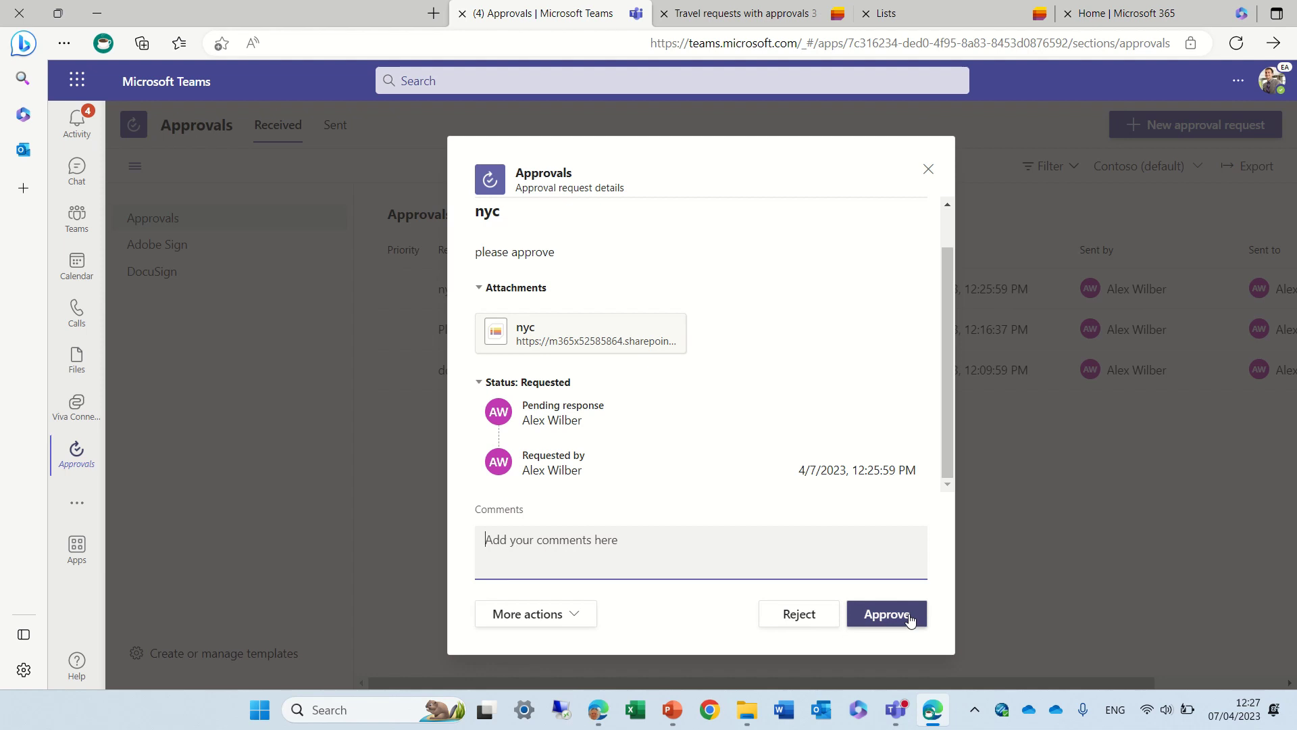
click(578, 617)
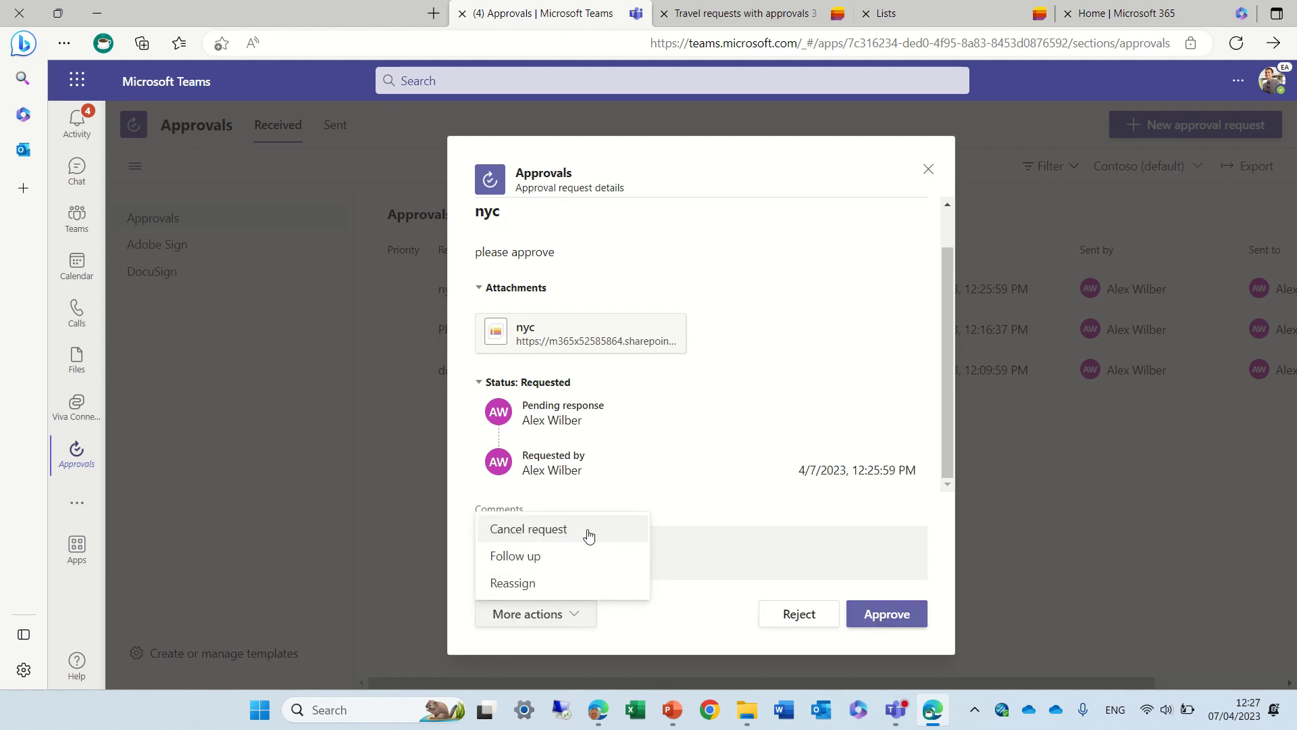
click(750, 534)
text(ok)
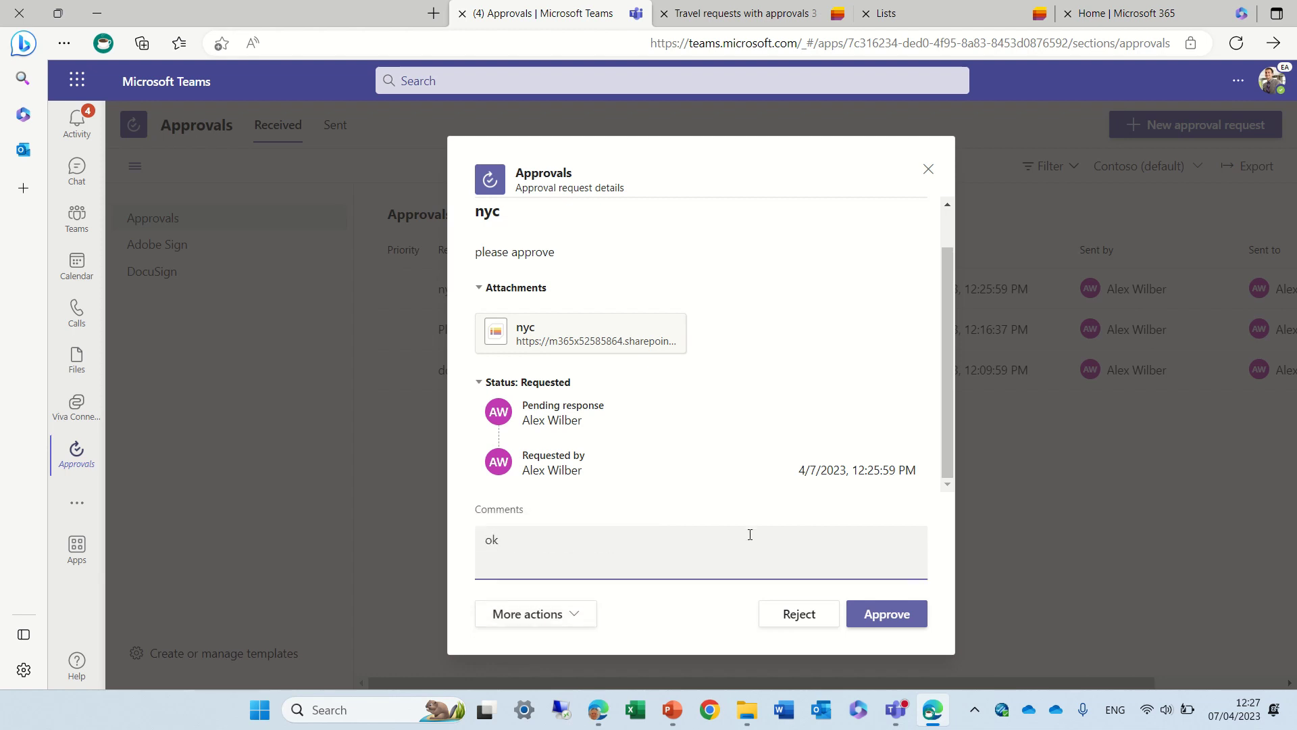
click(905, 623)
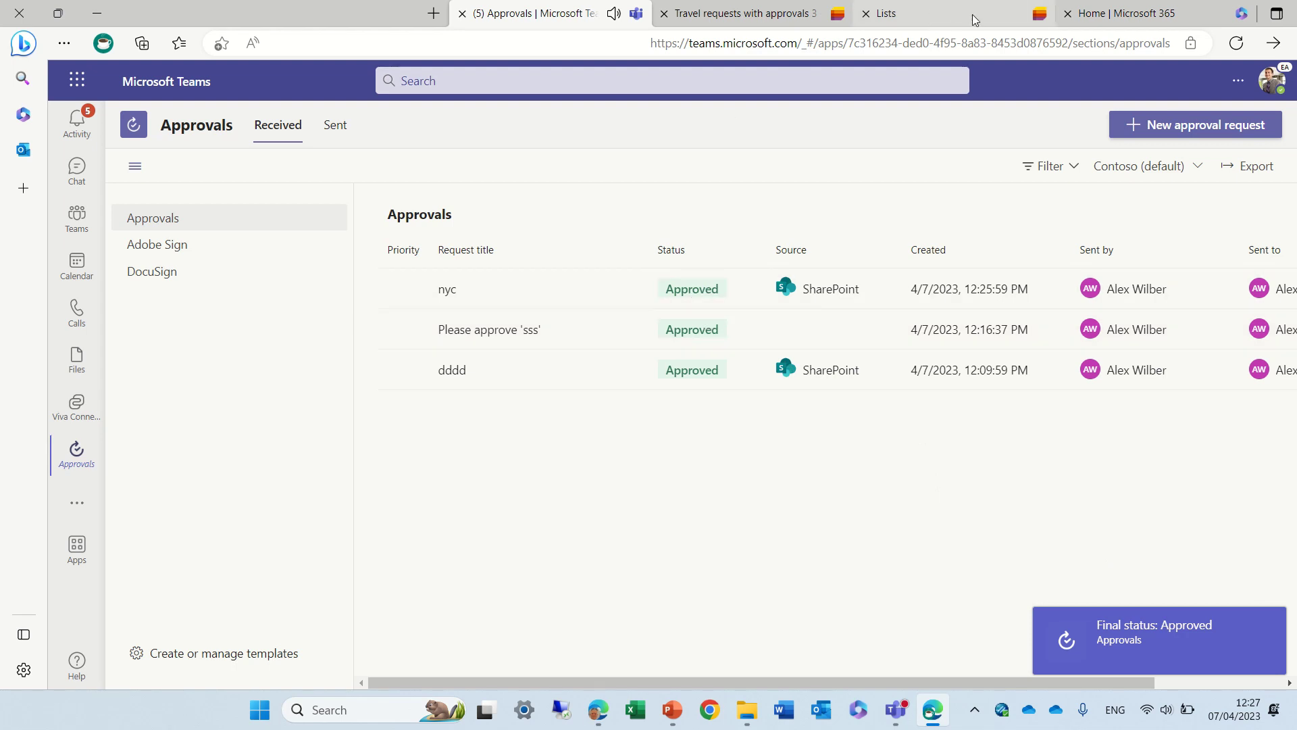
- Compare the nyc item's approval status in the travel requests list with Teams, refreshing the list repeatedly
click(758, 18)
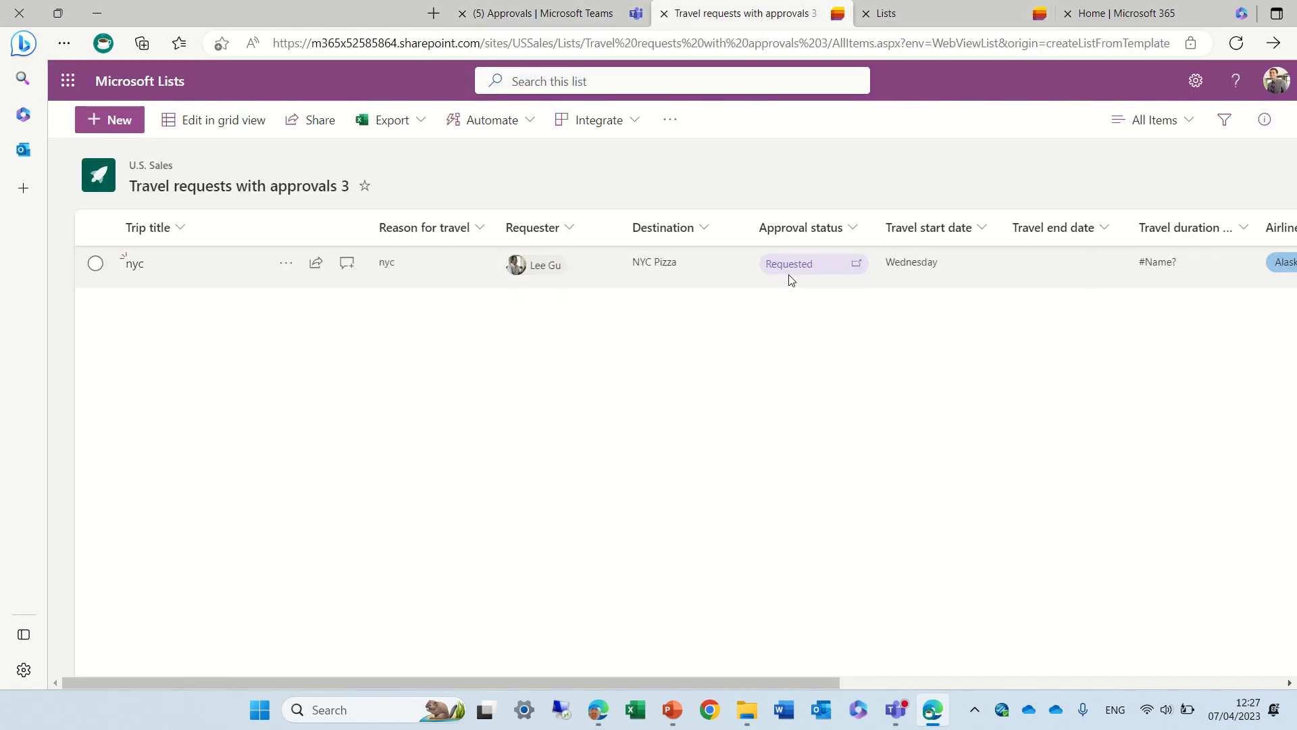
click(1239, 44)
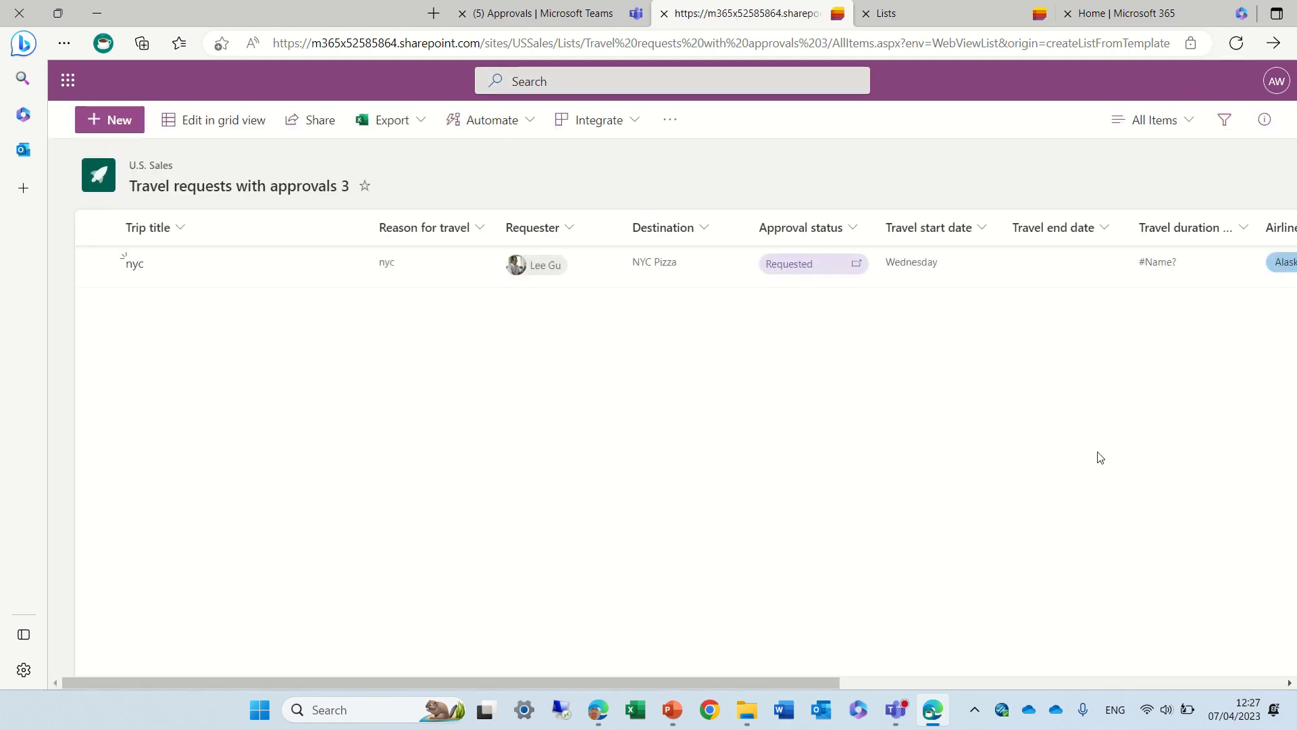
click(1237, 44)
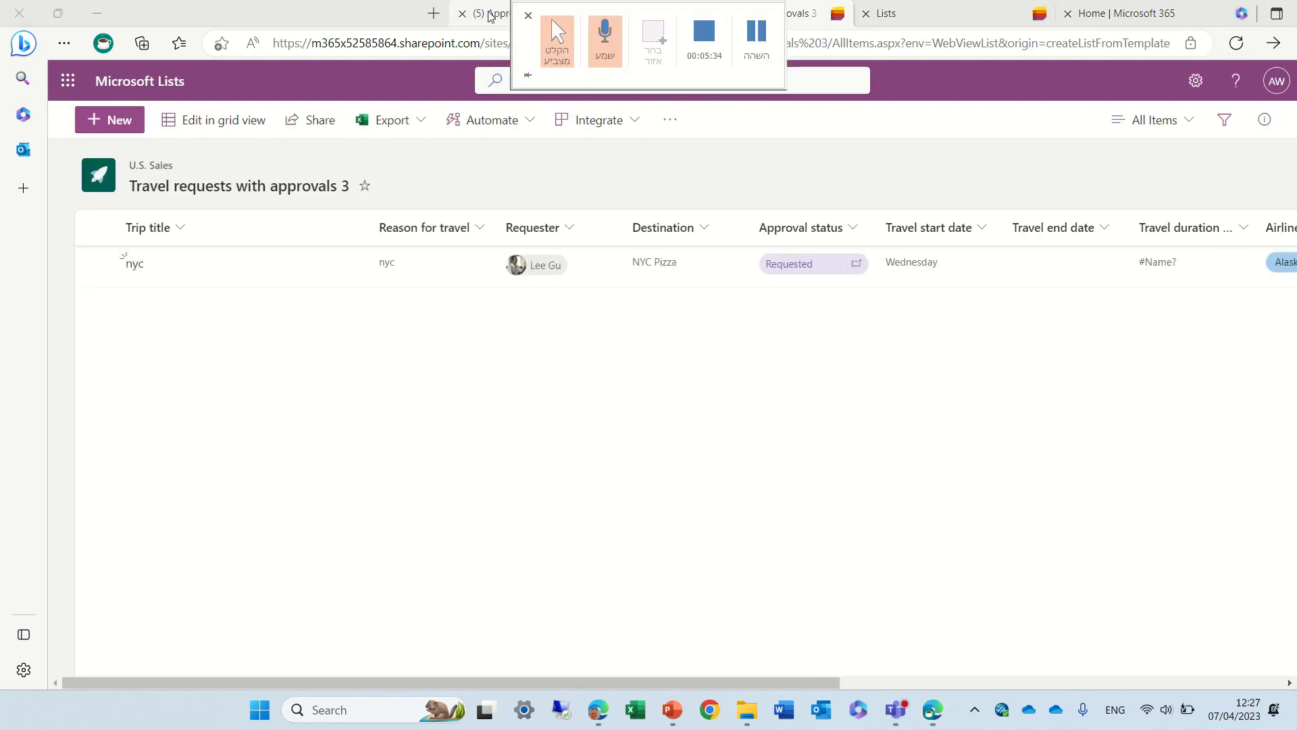
click(514, 8)
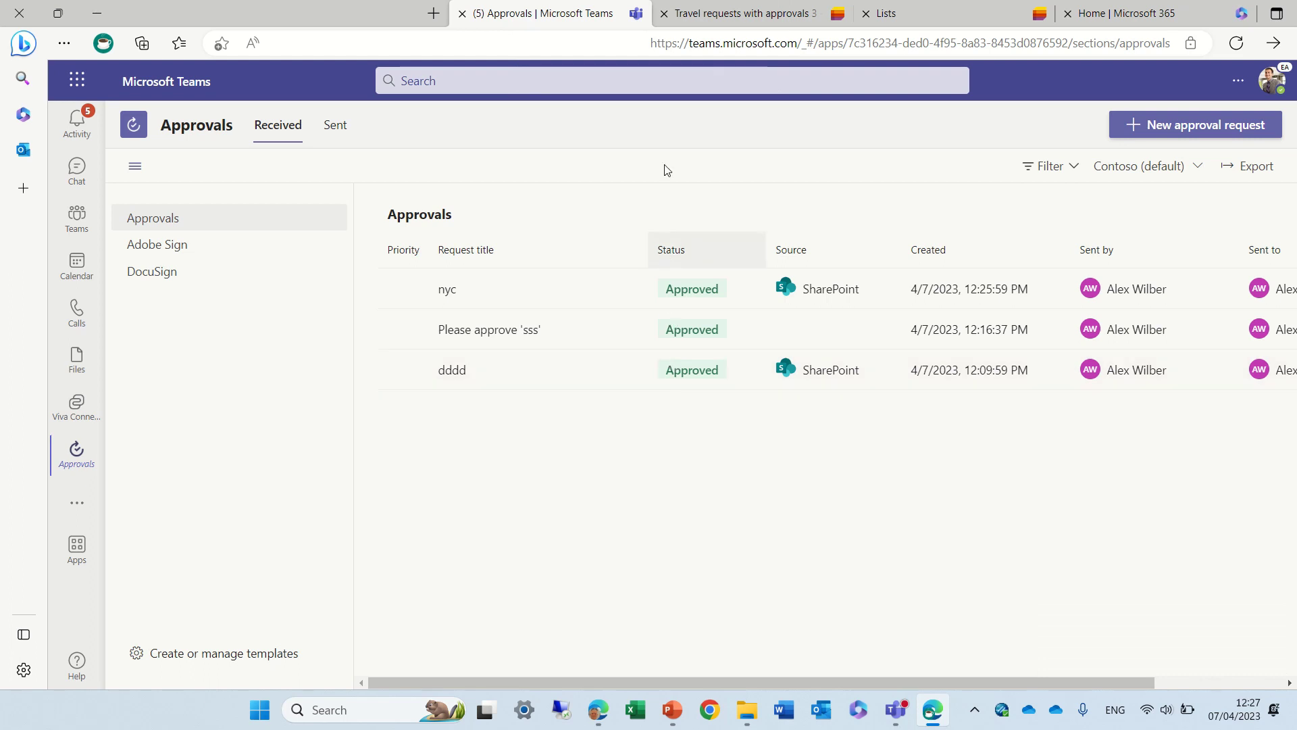
click(743, 14)
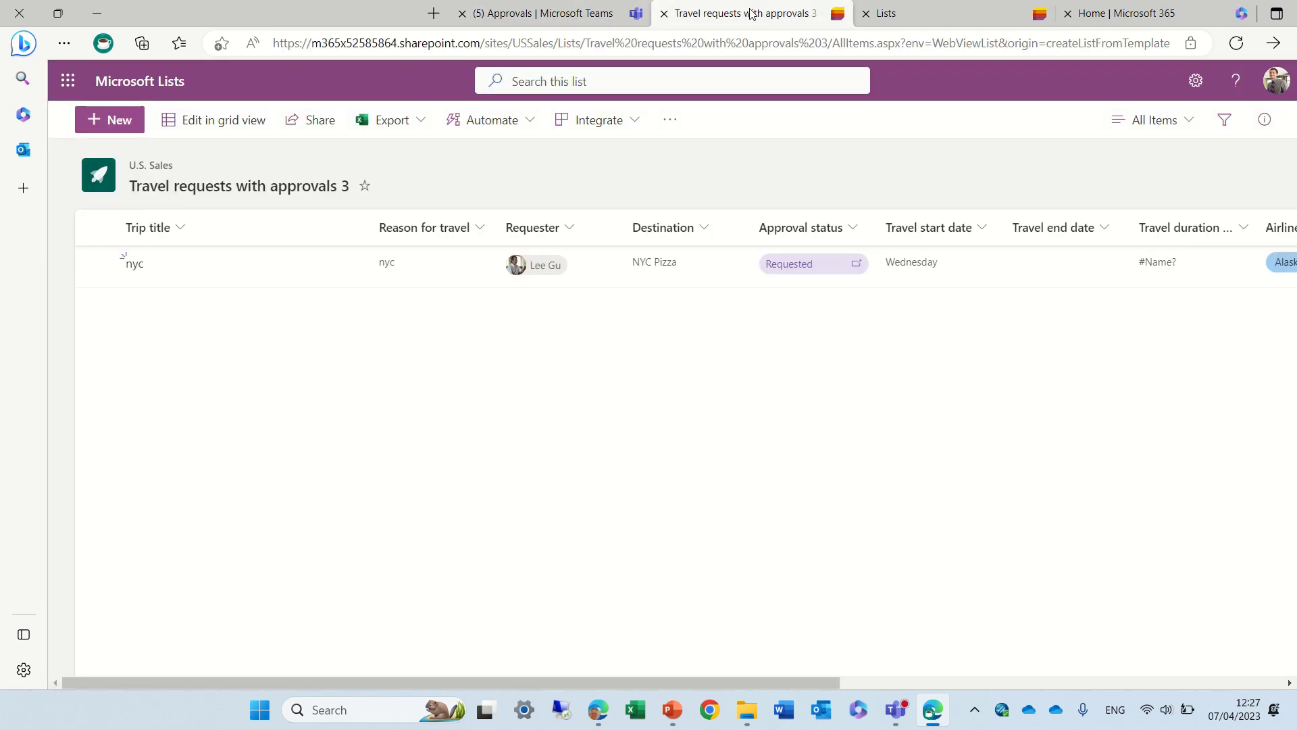
click(1234, 43)
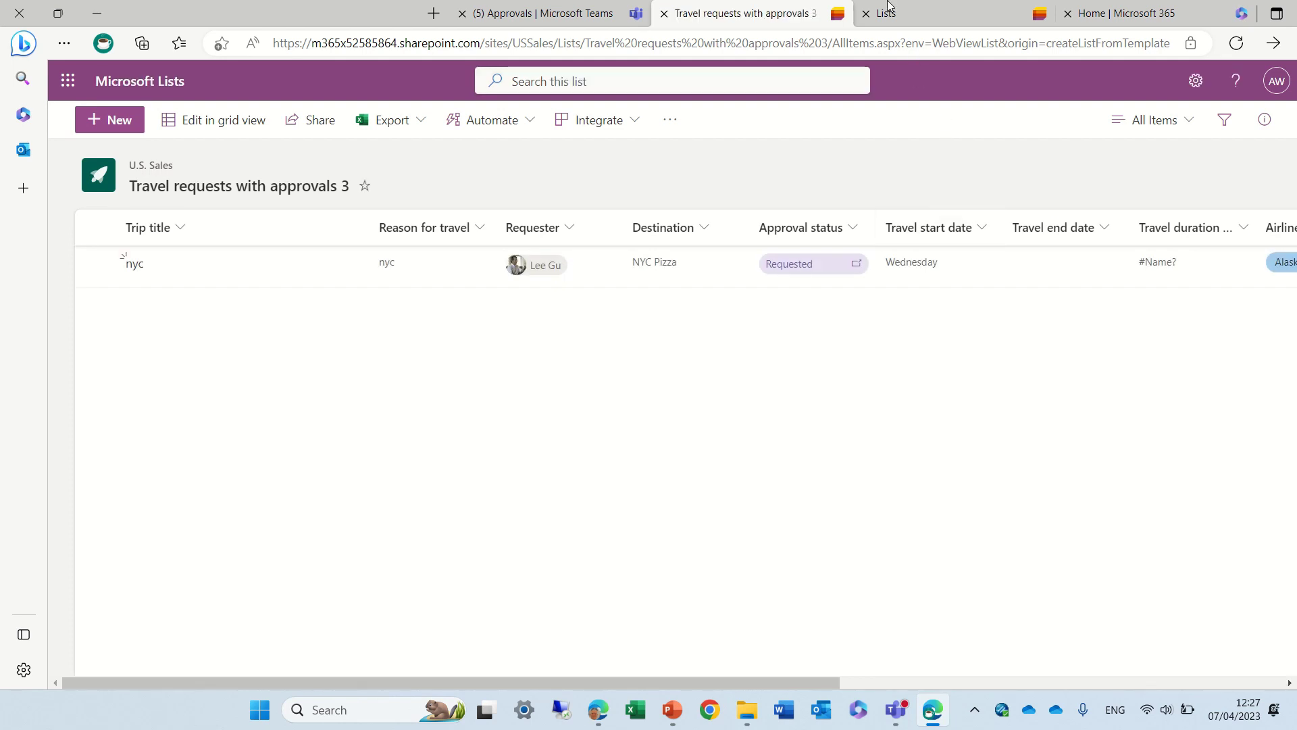
- Reopen the nyc request's details in Teams Approvals and open its attached list item
click(594, 15)
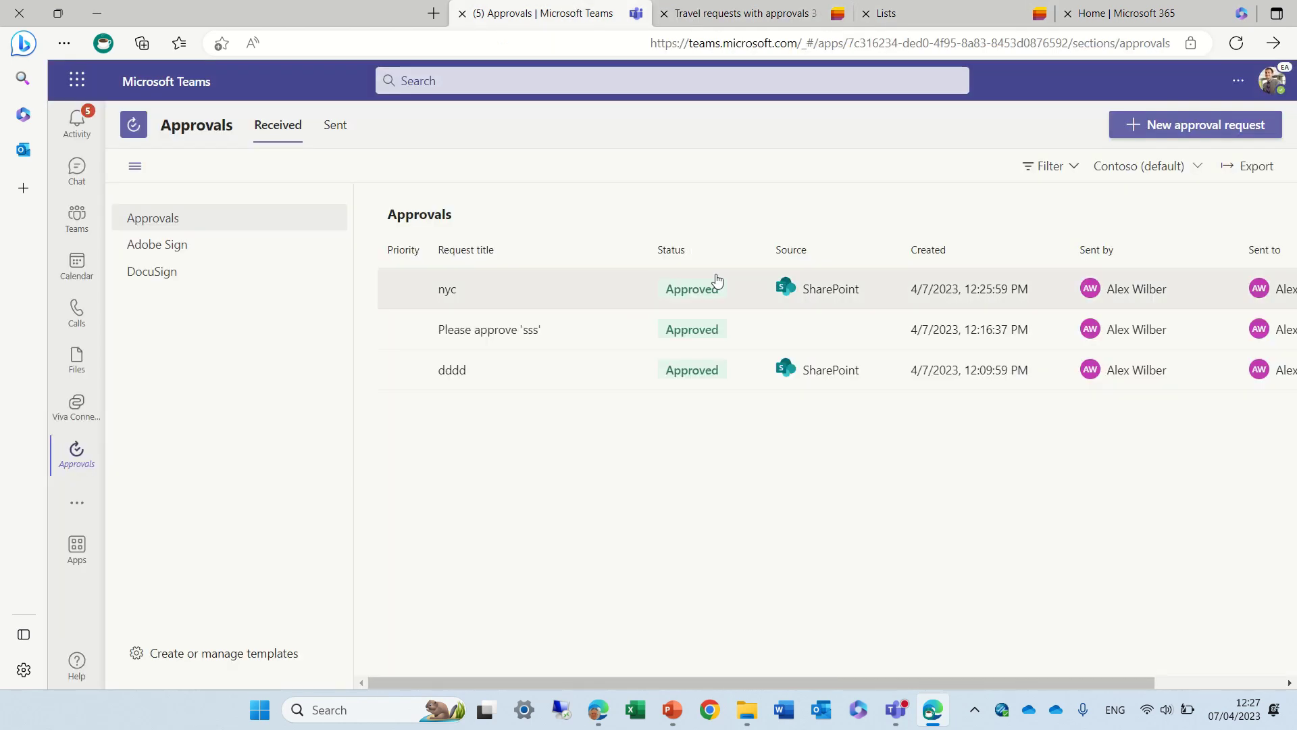
click(851, 284)
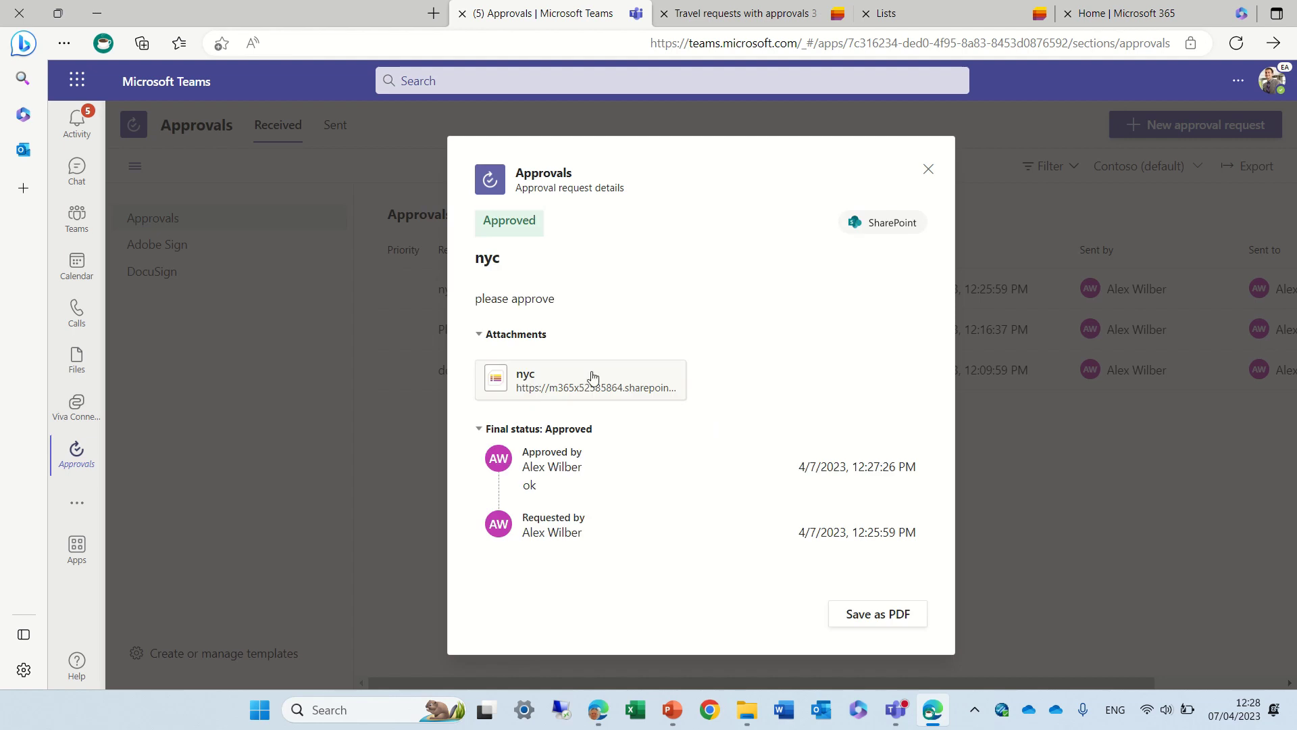
click(533, 383)
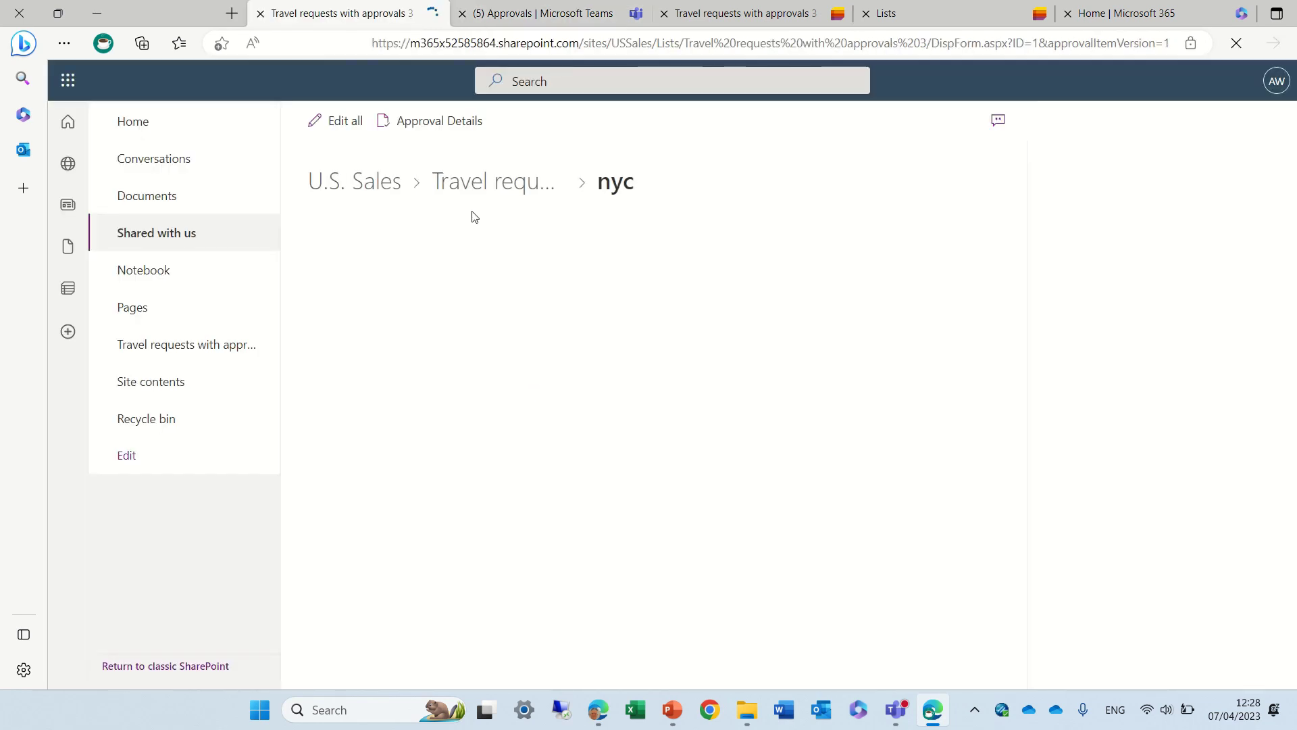
- Go to the item's parent list in SharePoint, dismiss the site design prompt, and refresh to check the approval status
click(496, 184)
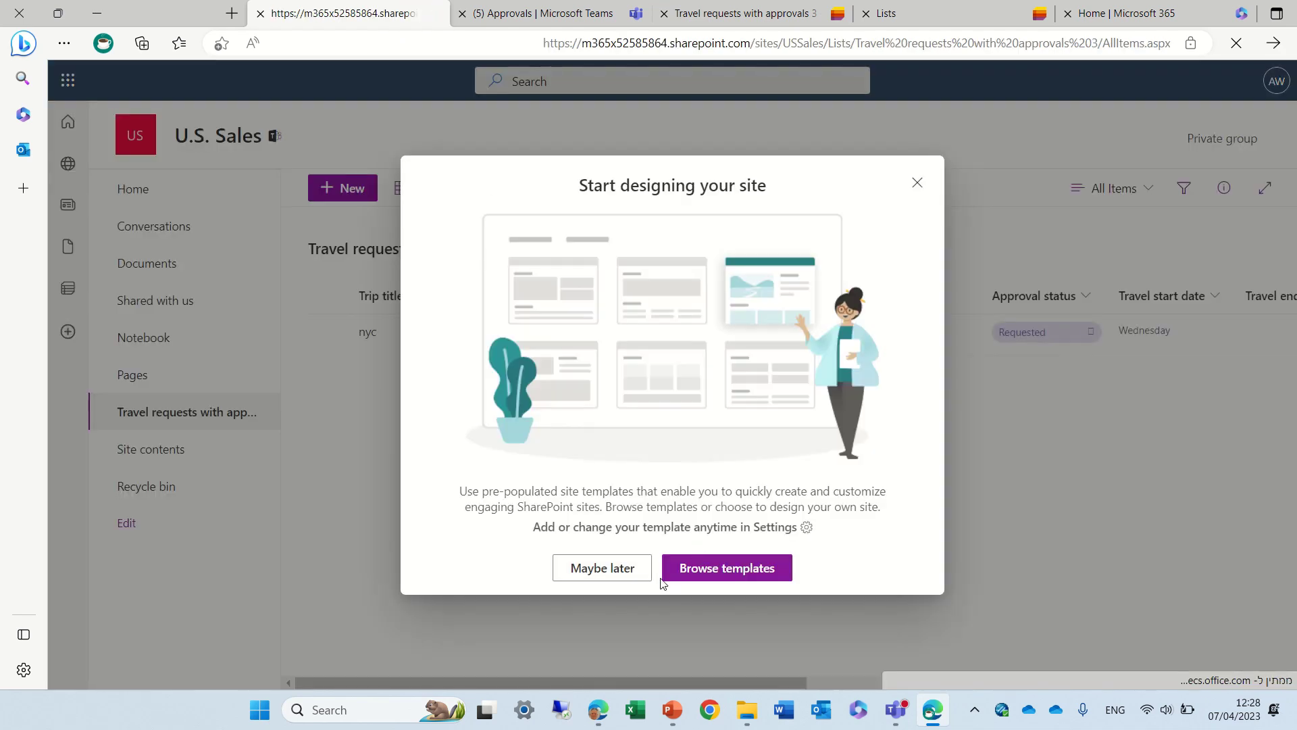
click(600, 569)
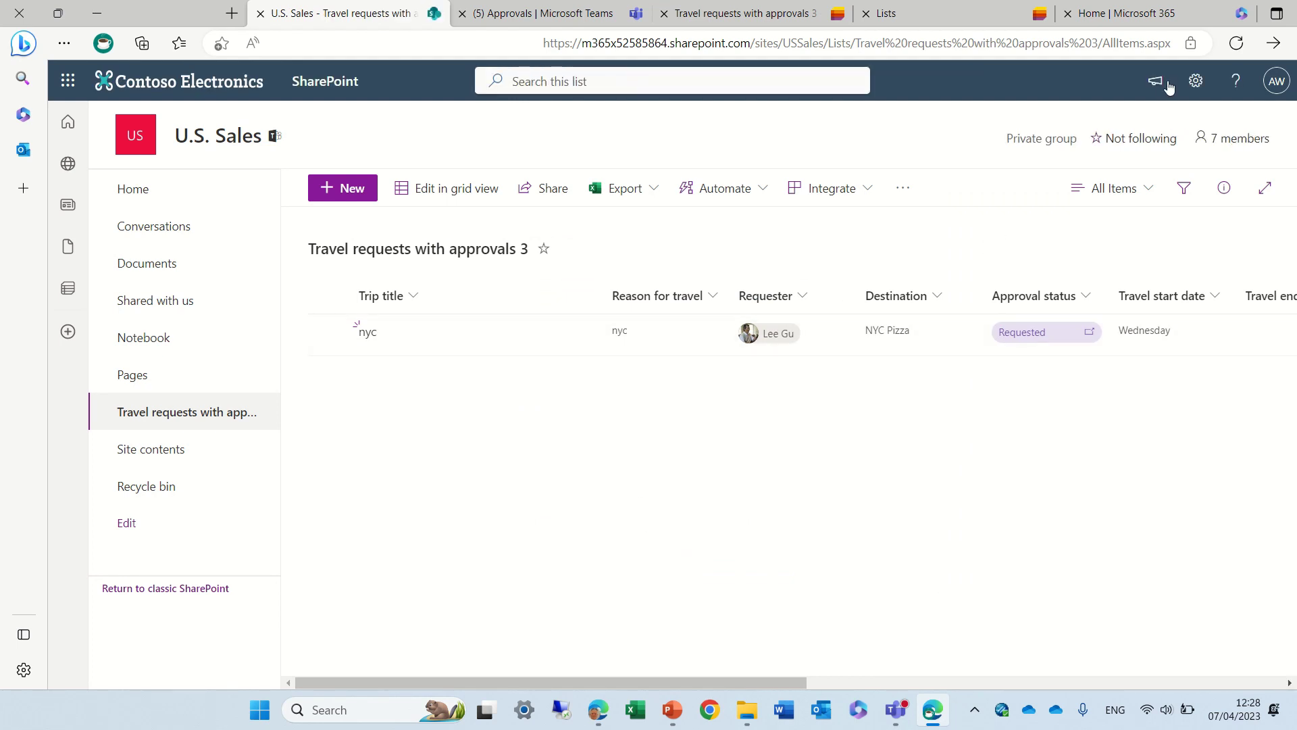
click(1236, 43)
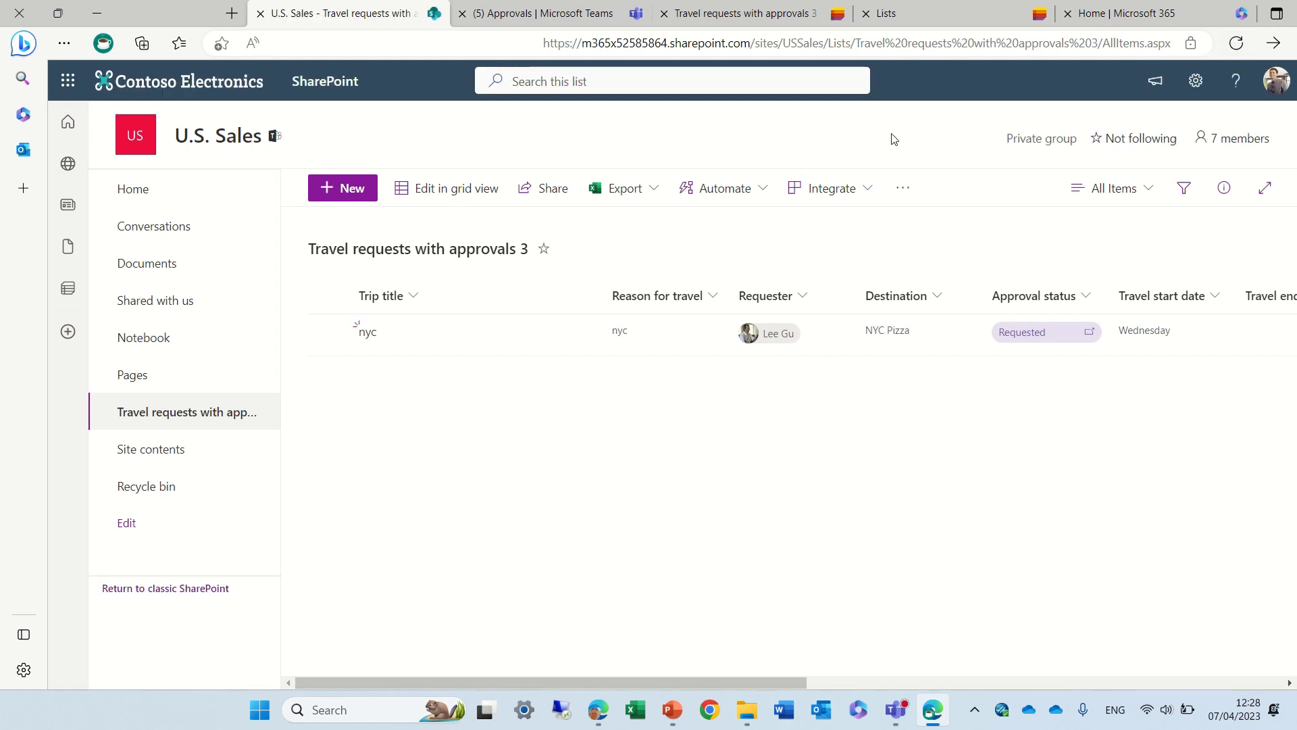
click(1235, 43)
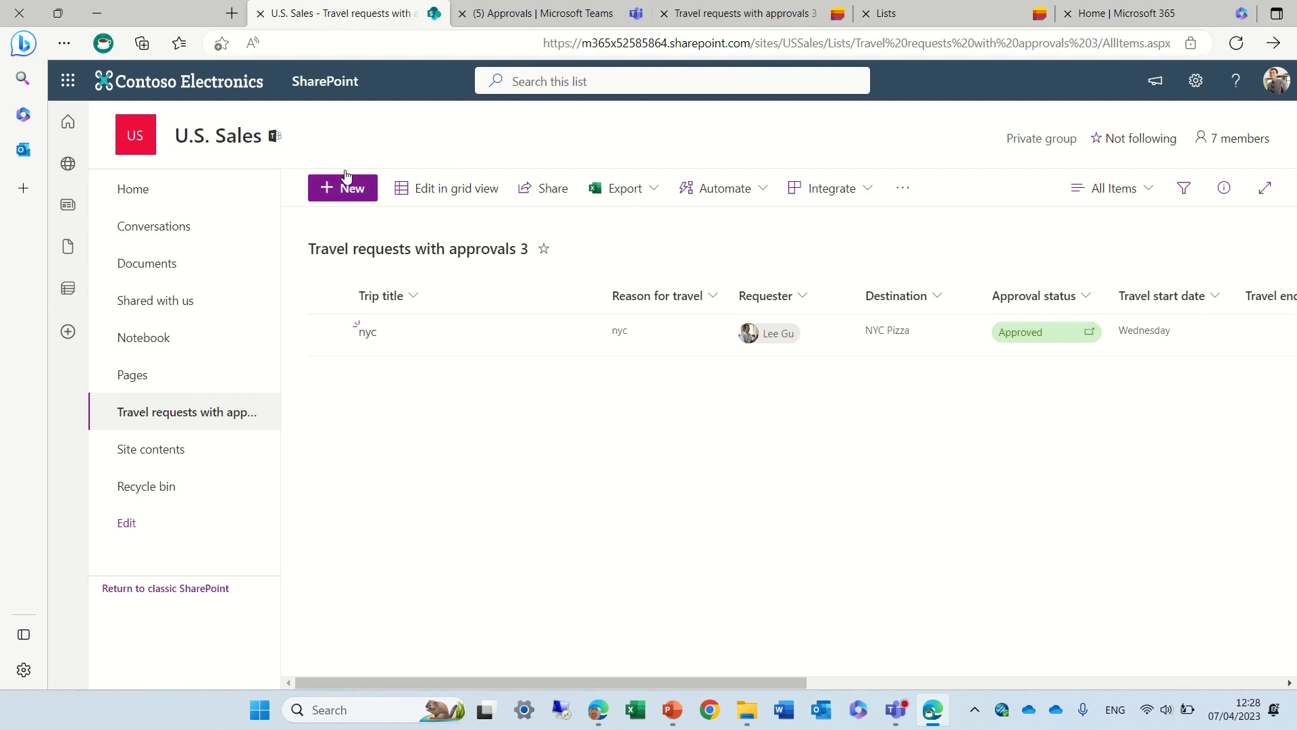
- Create a blank list named demo from the U.S. Sales site's home page
click(159, 196)
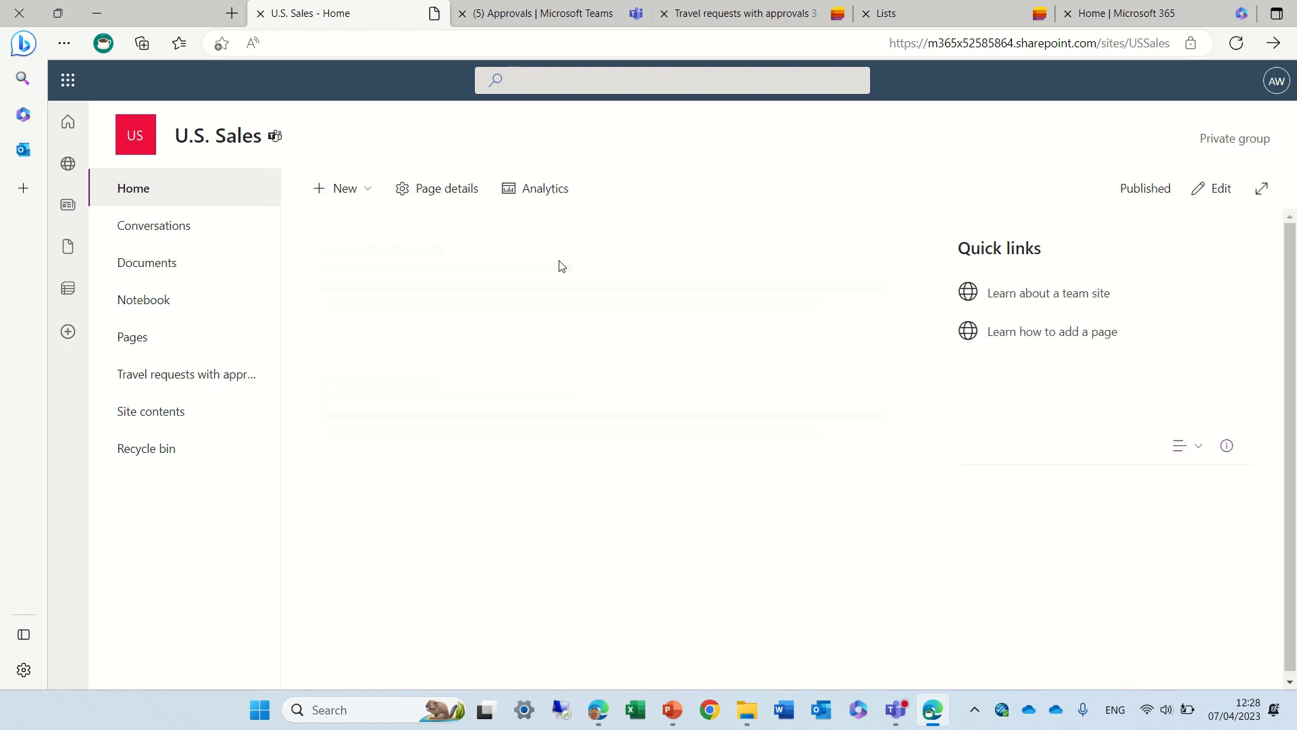
click(362, 194)
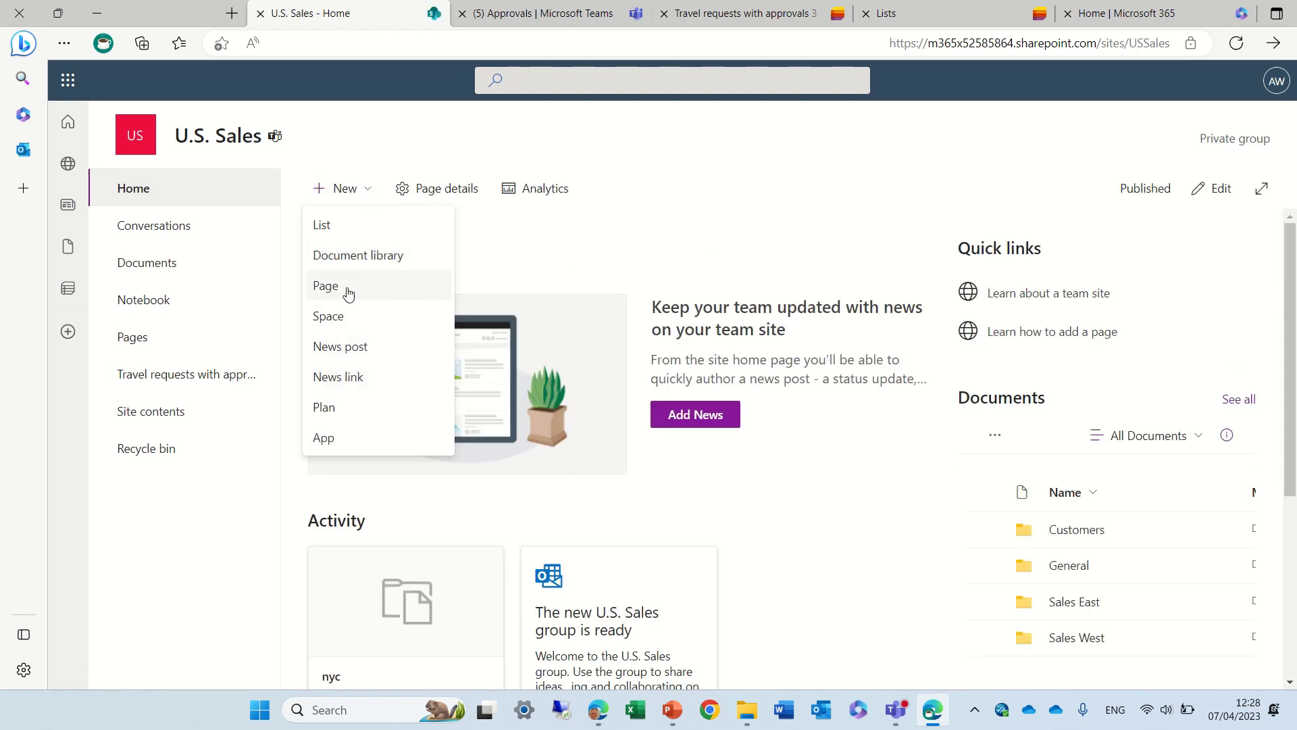
click(366, 231)
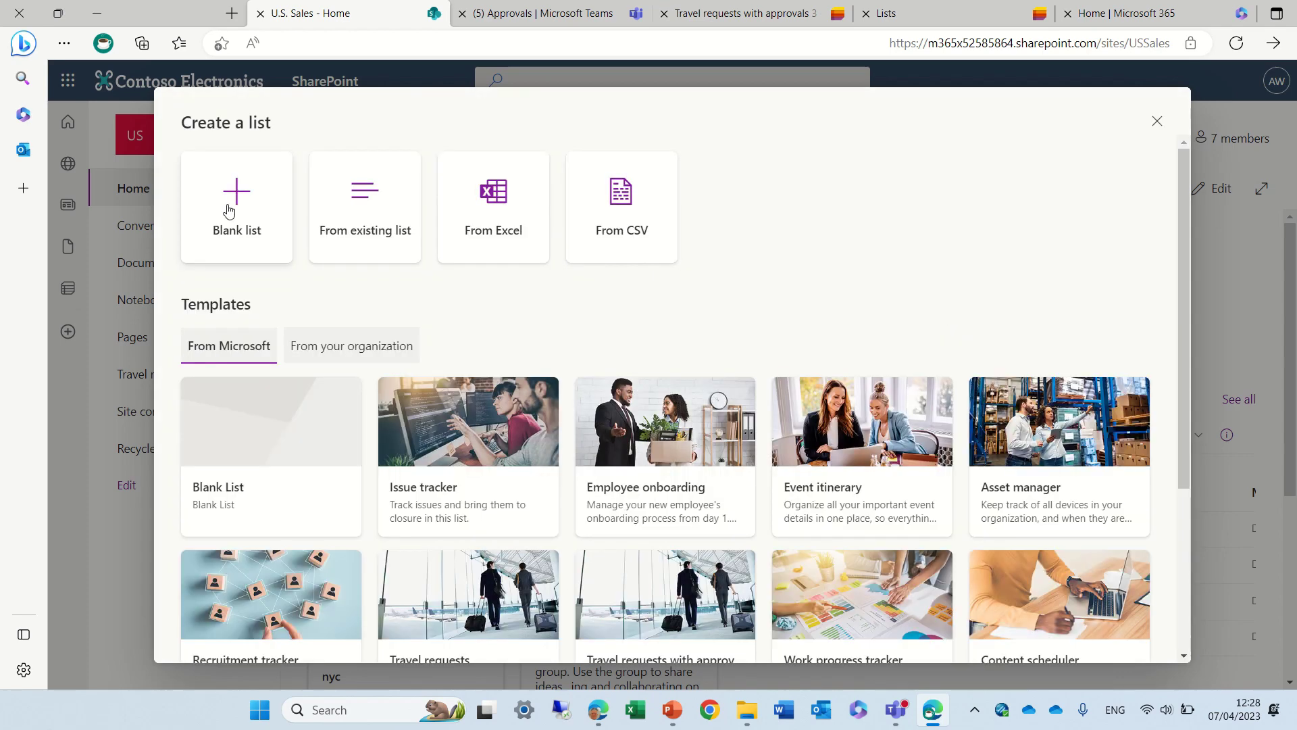
click(230, 203)
text(demo)
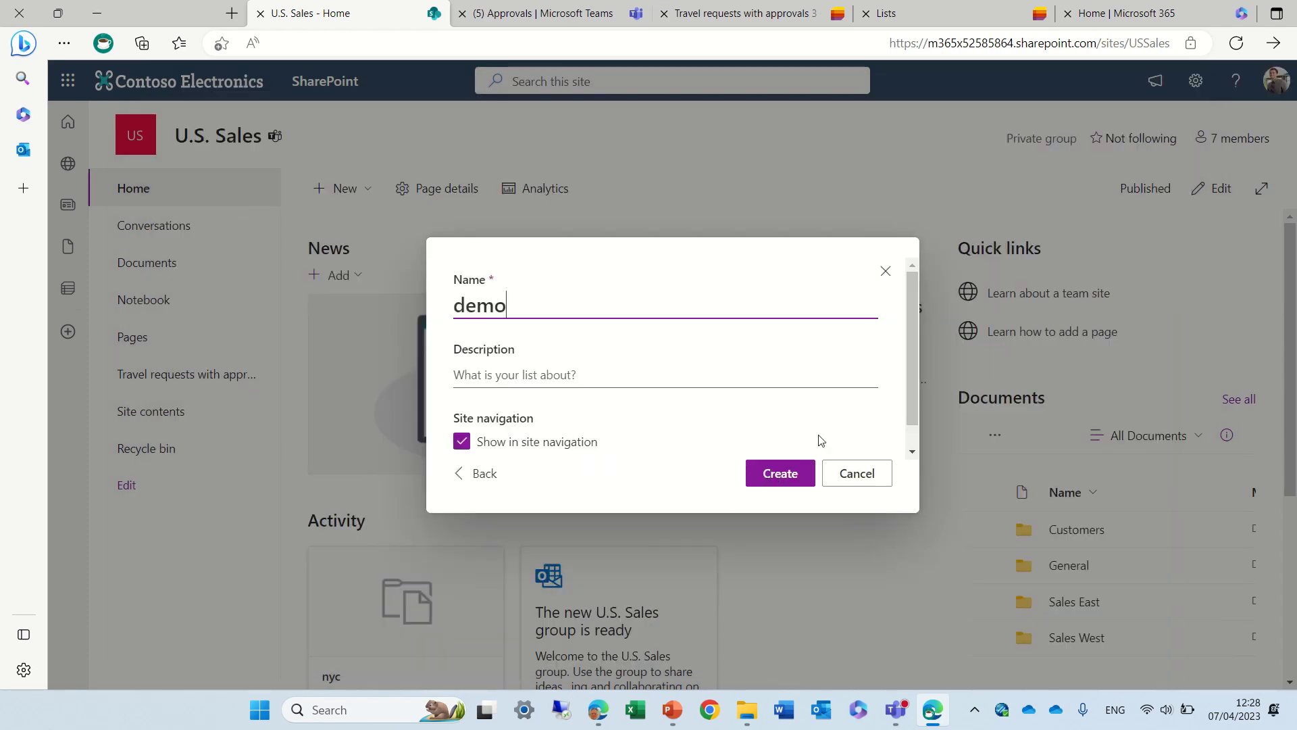
click(778, 473)
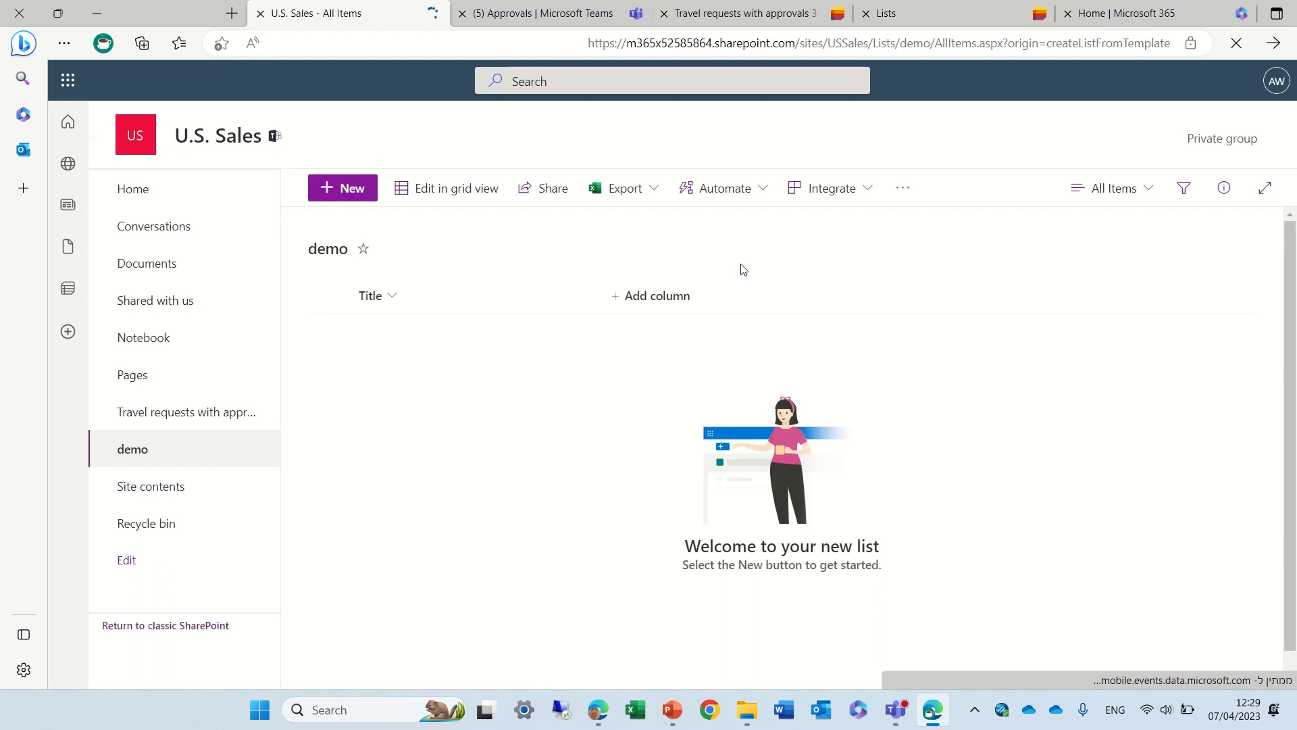
- Configure the demo list's flow options with approvals on and Request sign-off as the approval mode, and save
click(858, 190)
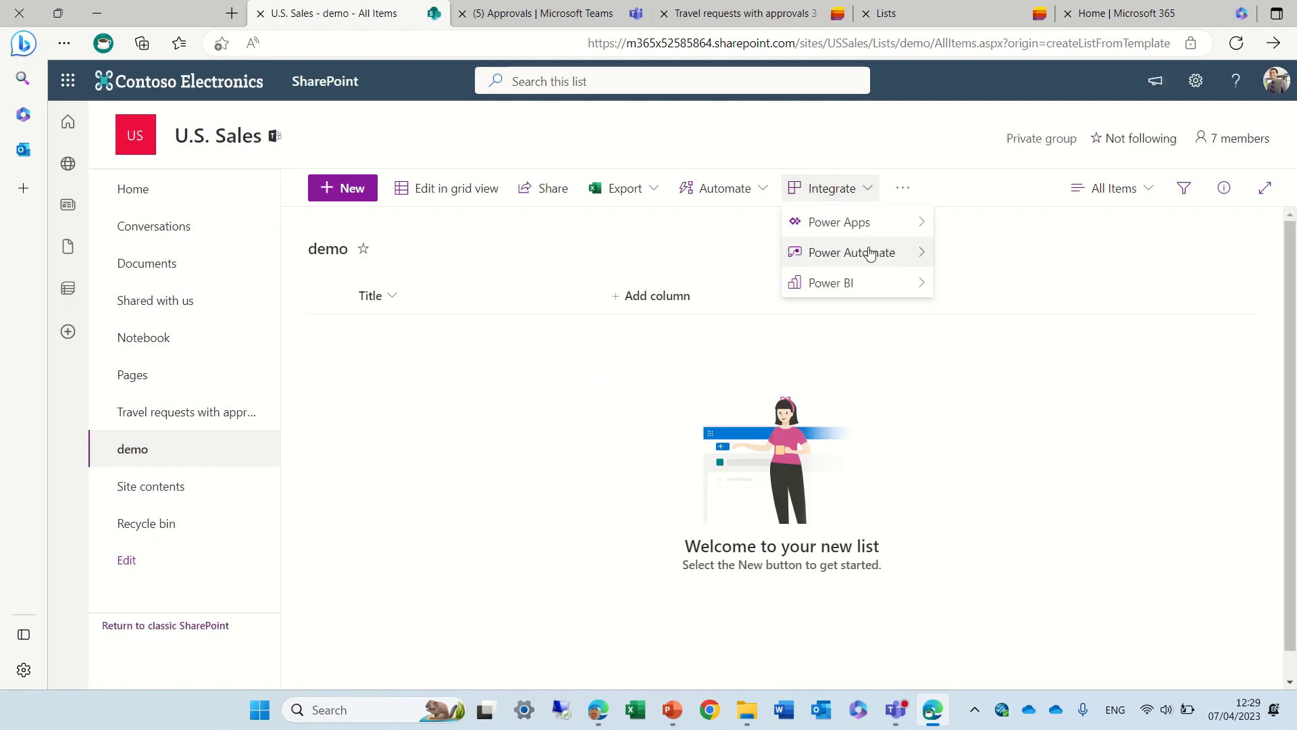
mouse_move(871, 253)
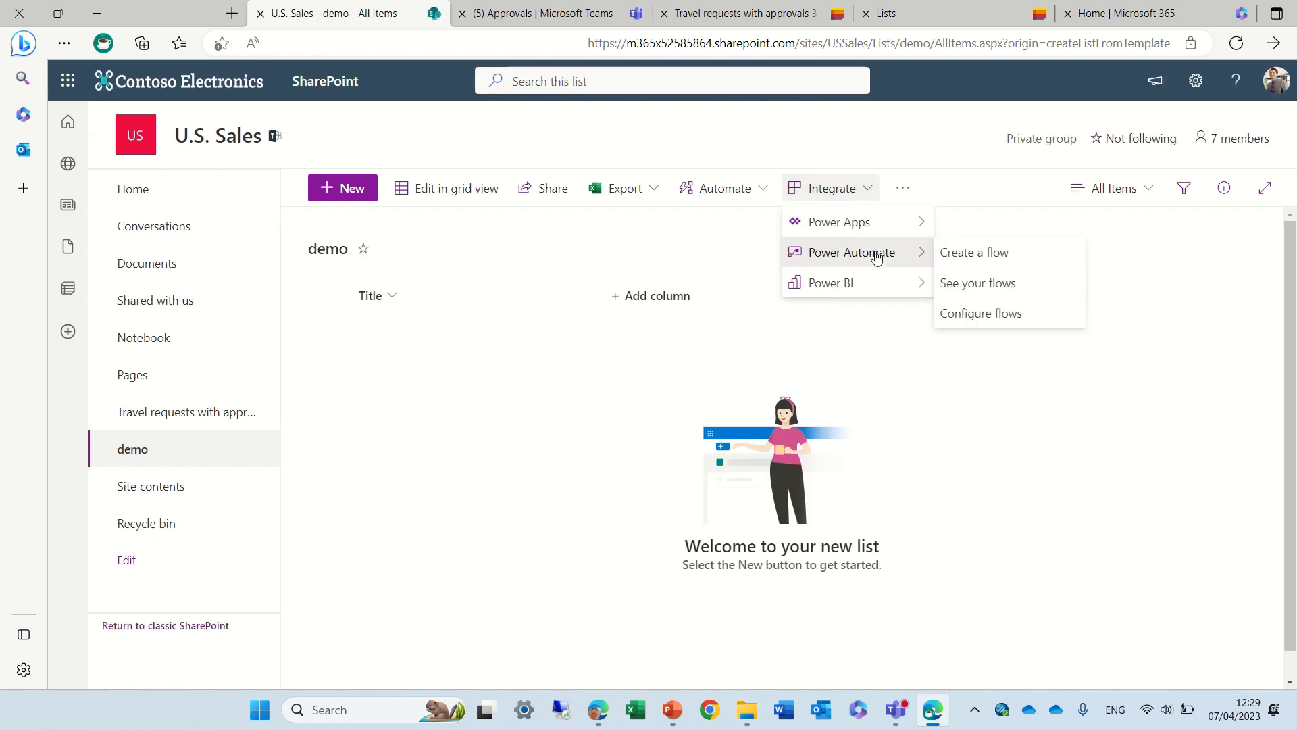
click(1026, 324)
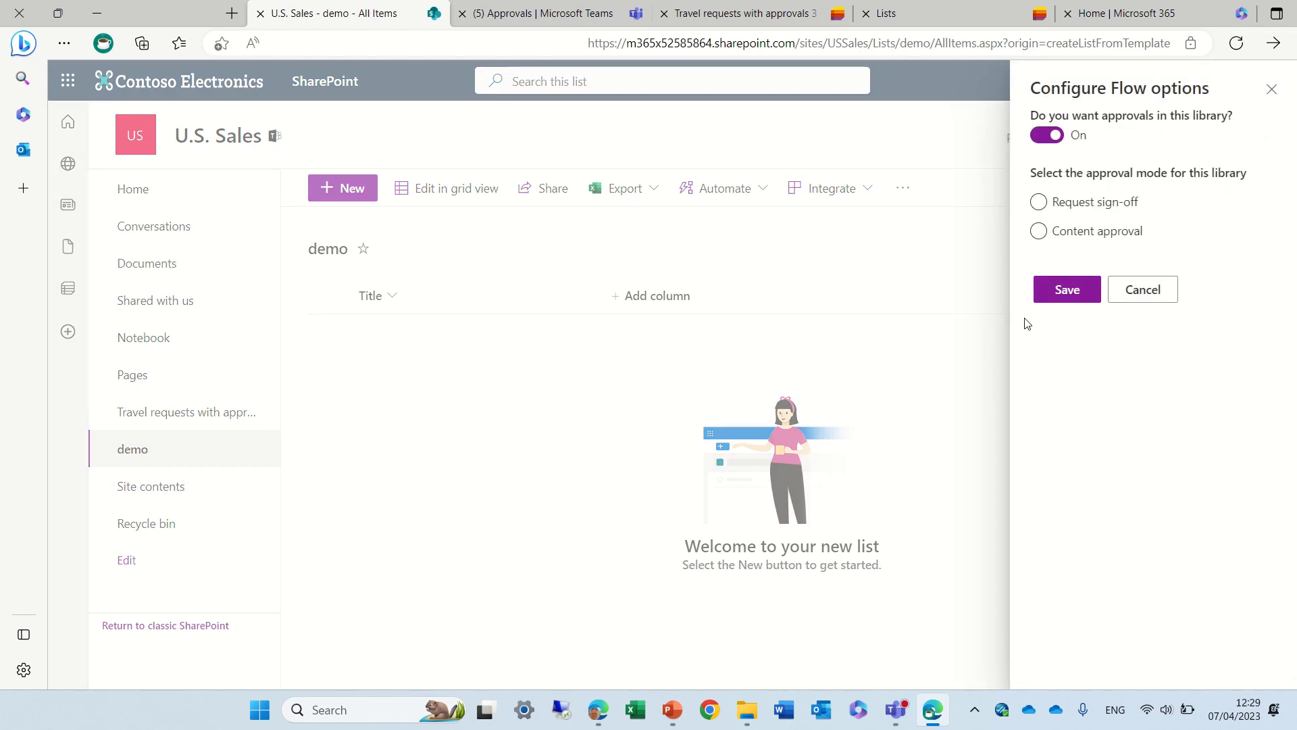
click(1048, 137)
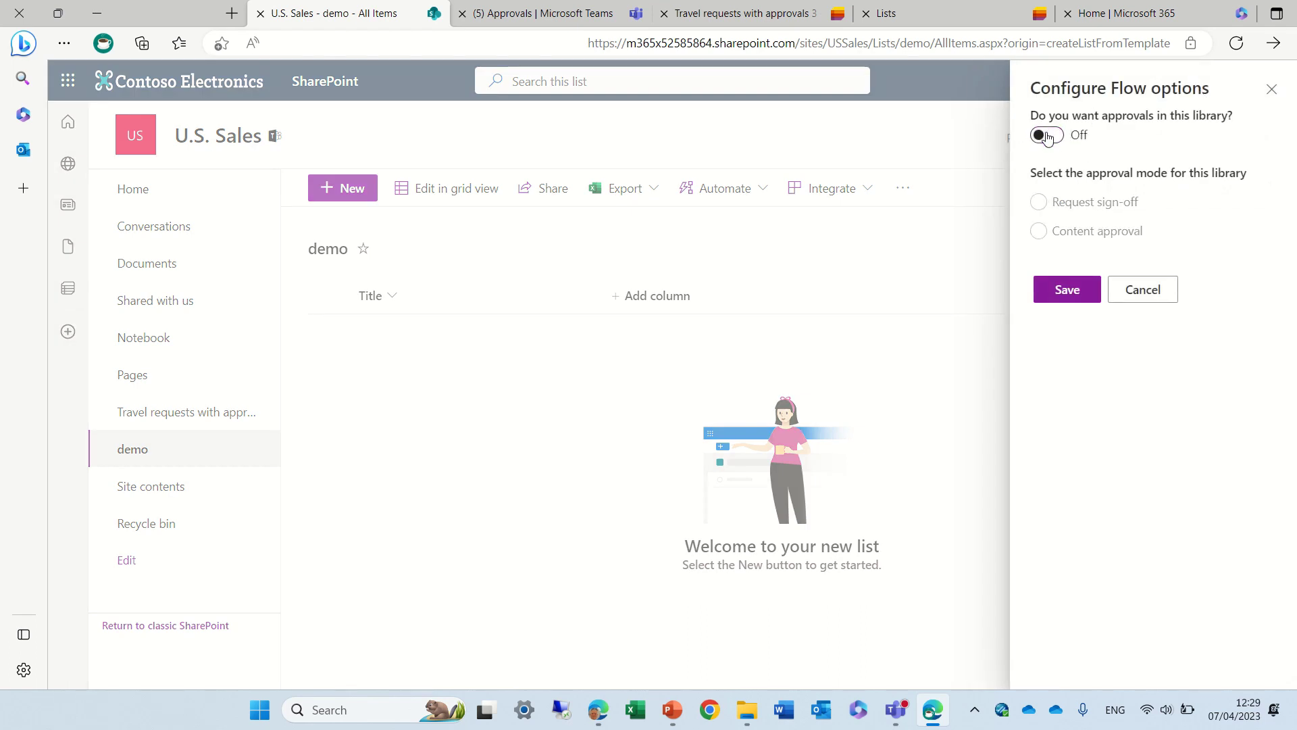
click(1047, 137)
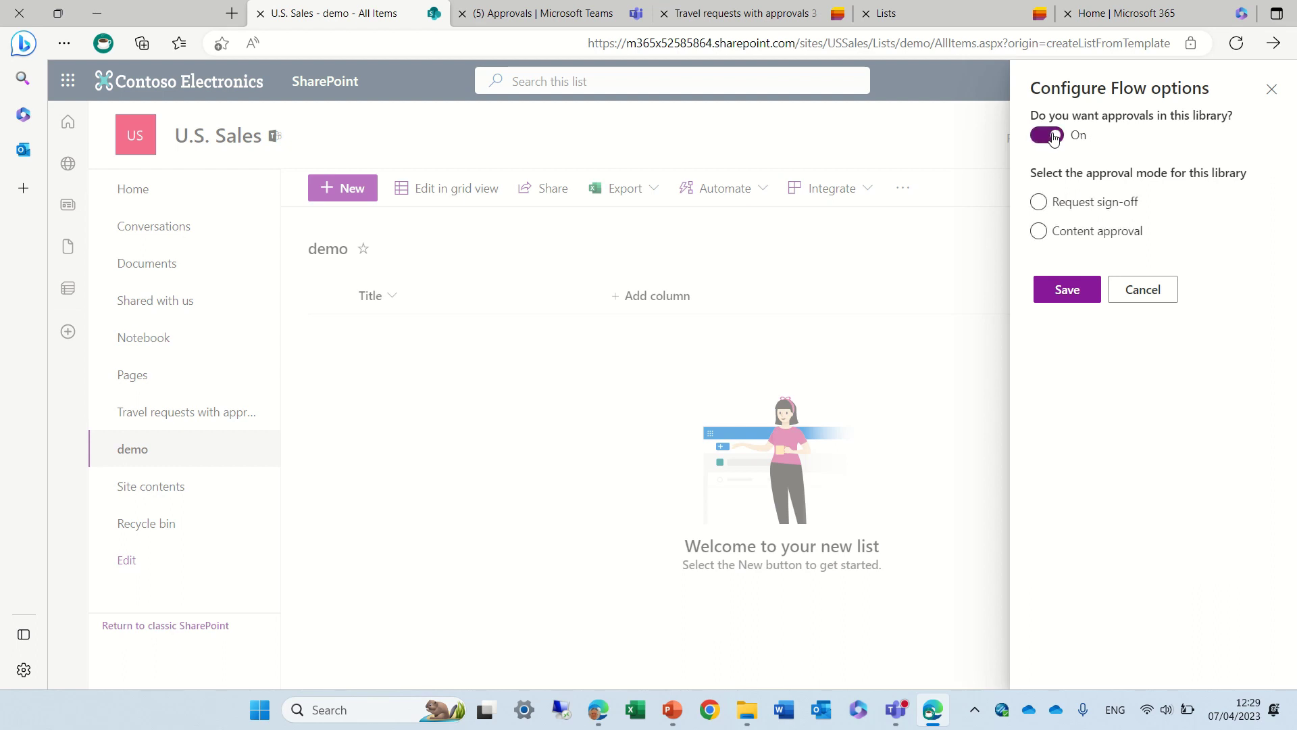
click(1040, 203)
click(1080, 292)
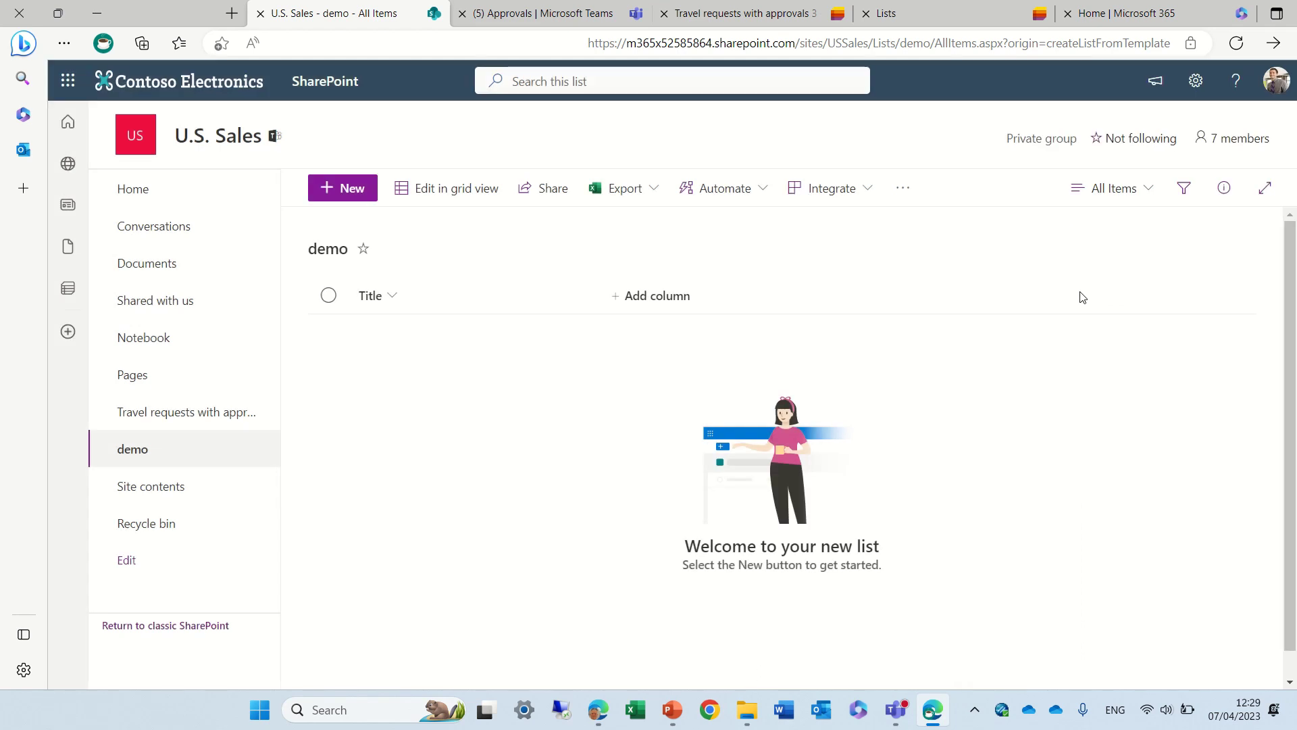
- Add an item titled ddd to the demo list and refresh the page
click(356, 193)
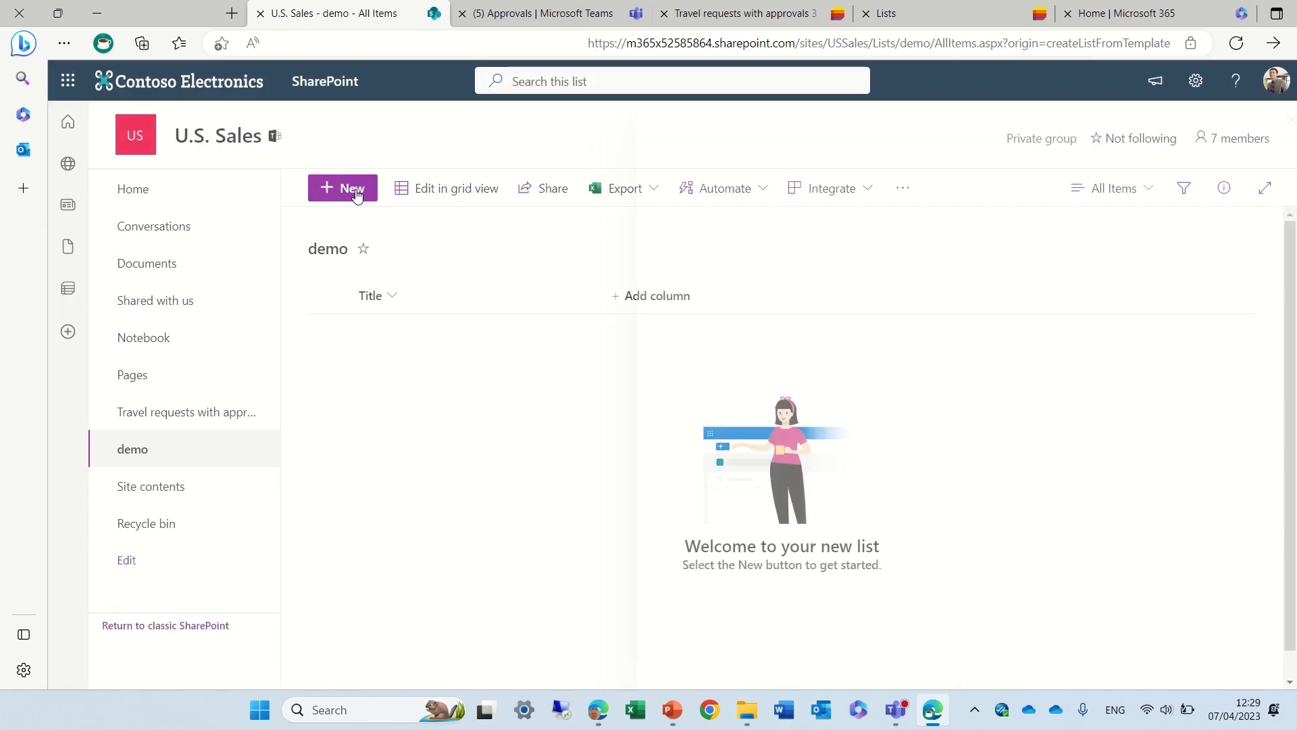
text(ddd)
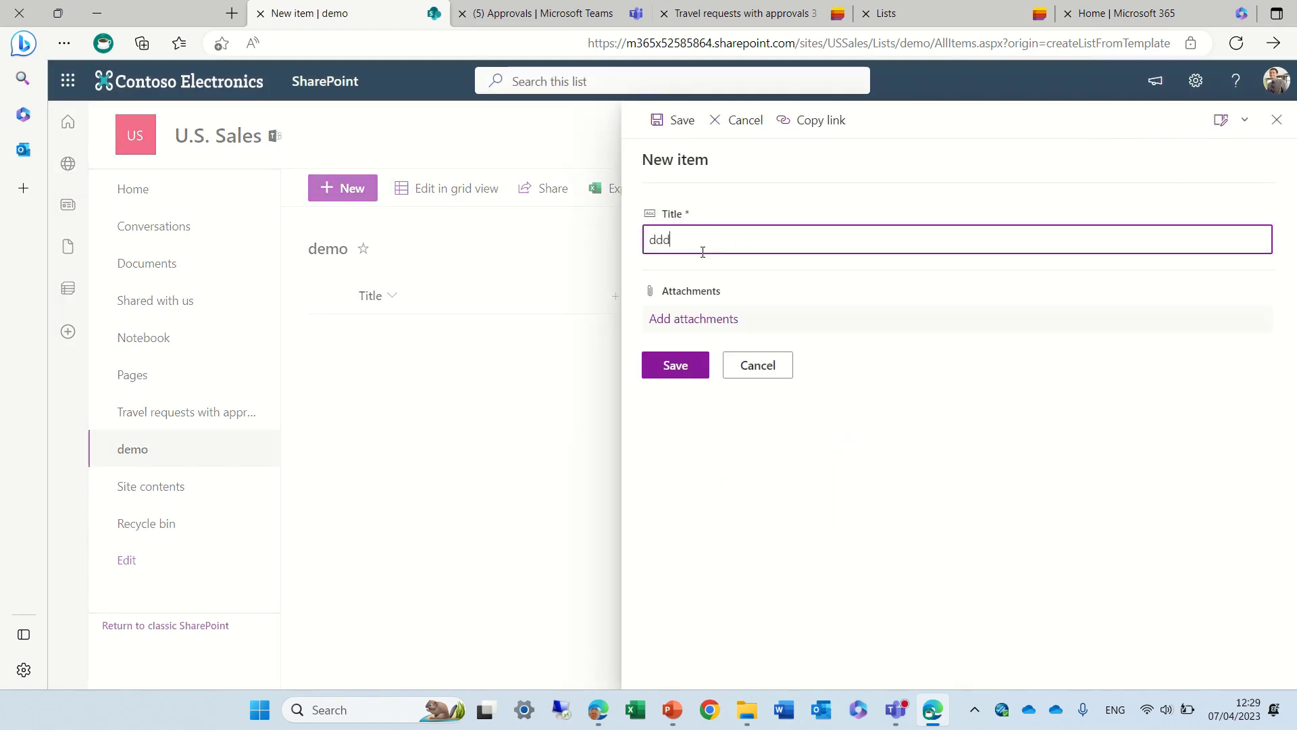
click(676, 365)
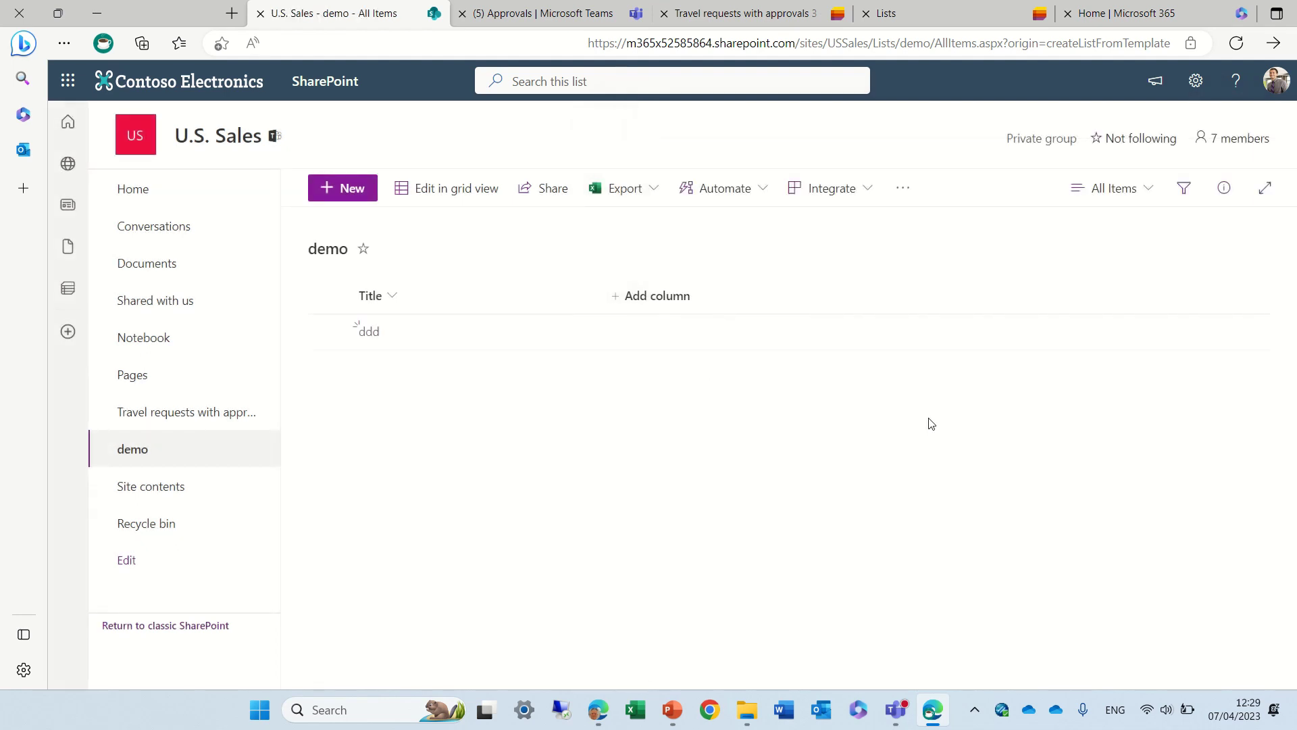
click(1243, 44)
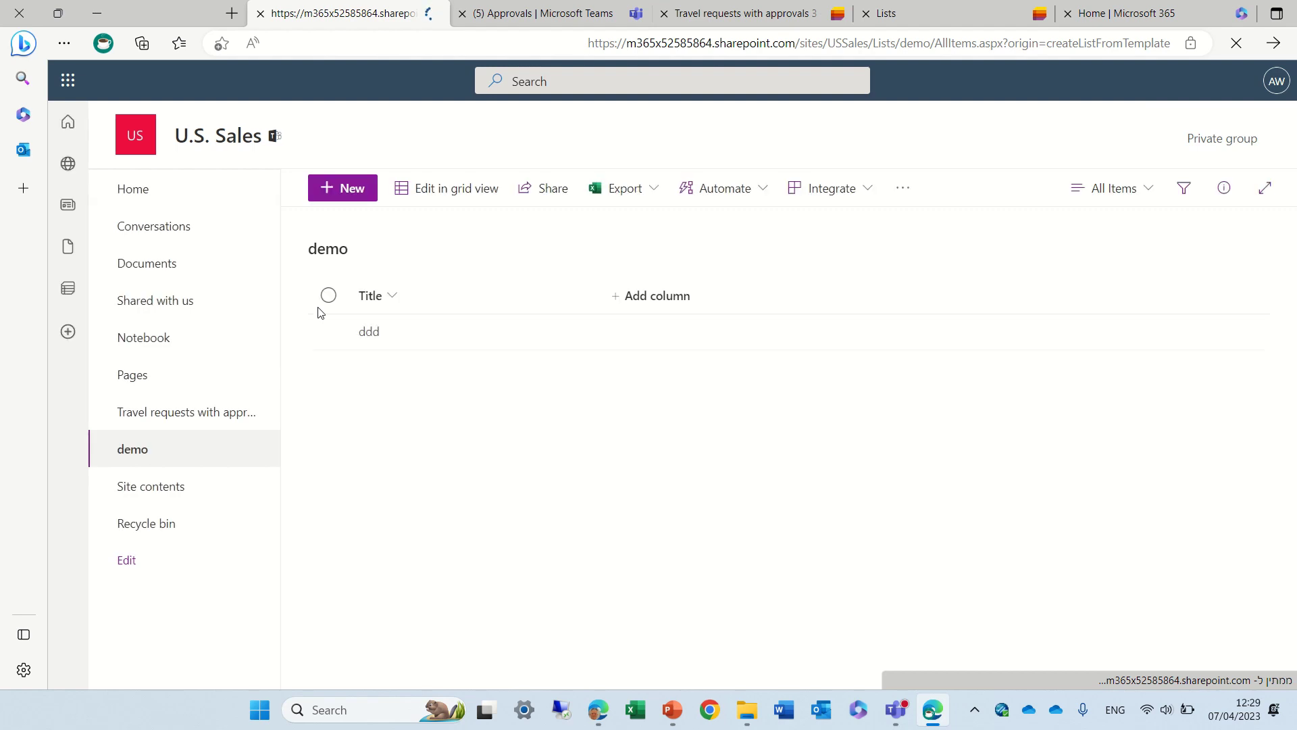
- Start a sign-off request for the ddd item and create the Request sign-off flow
click(329, 331)
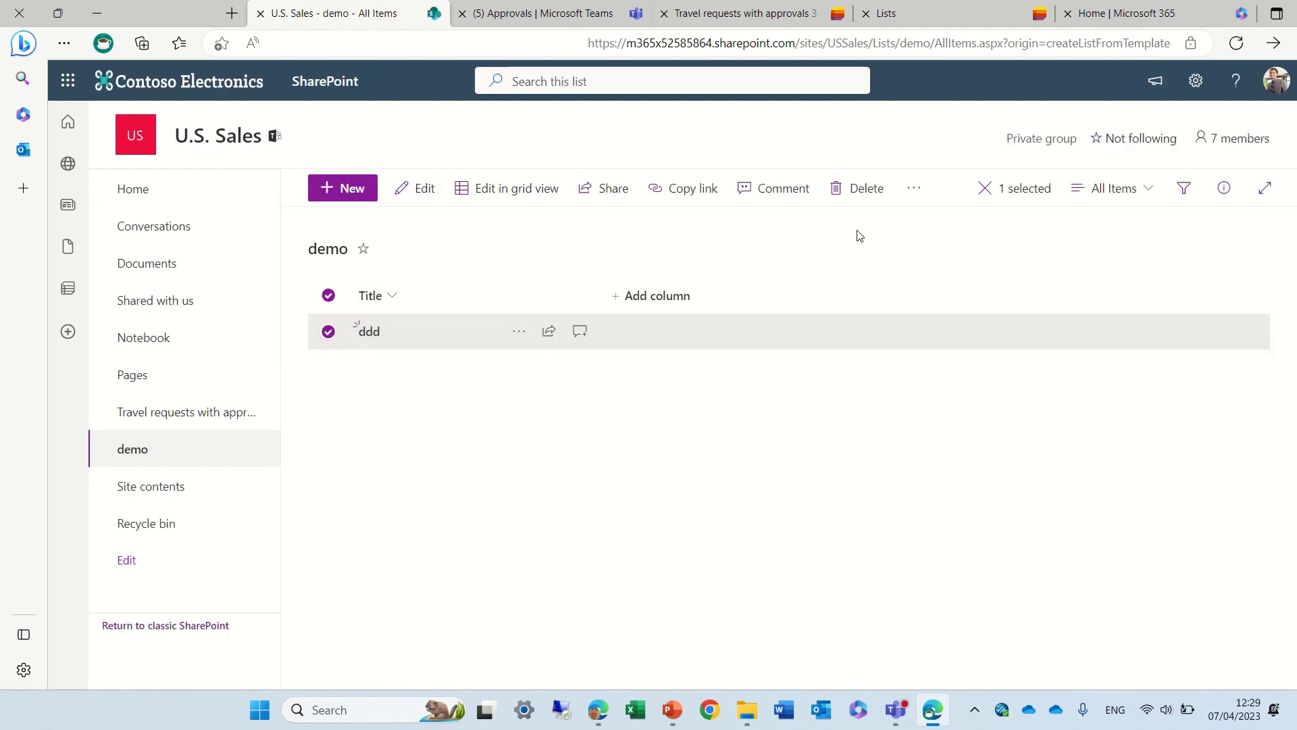
click(916, 194)
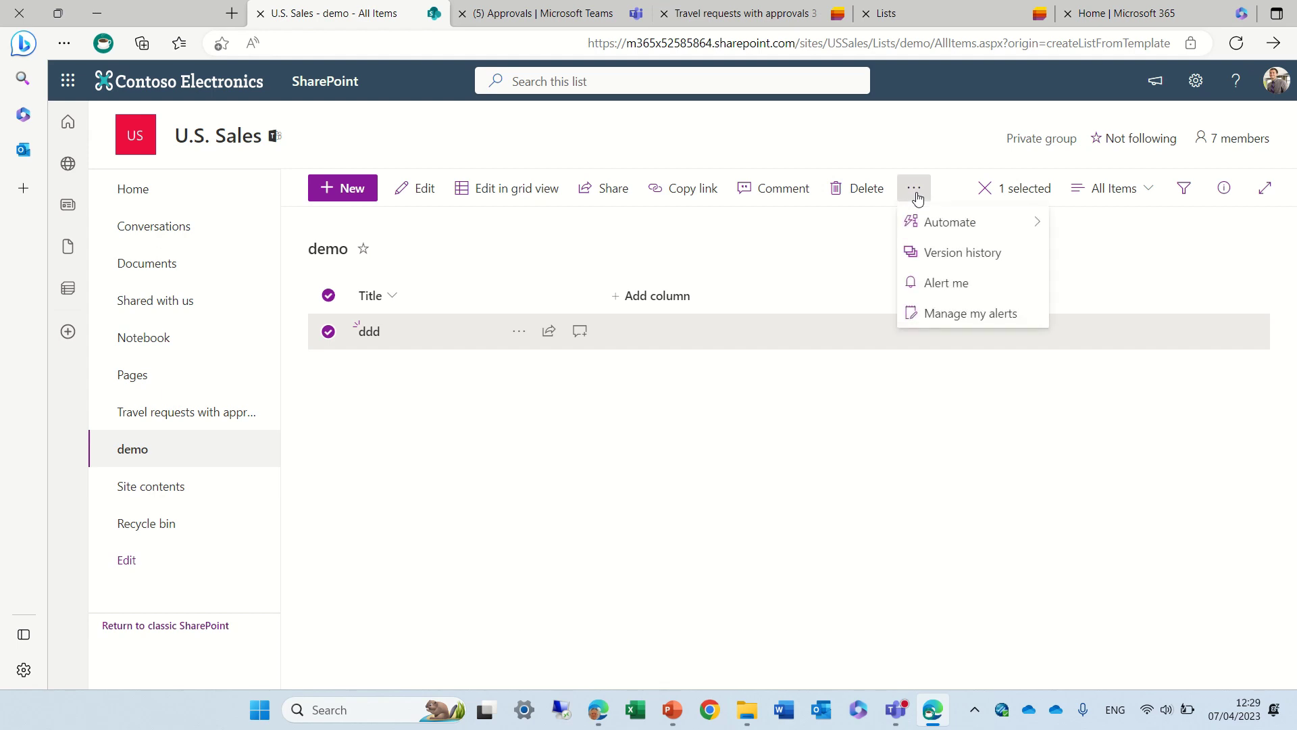
mouse_move(999, 223)
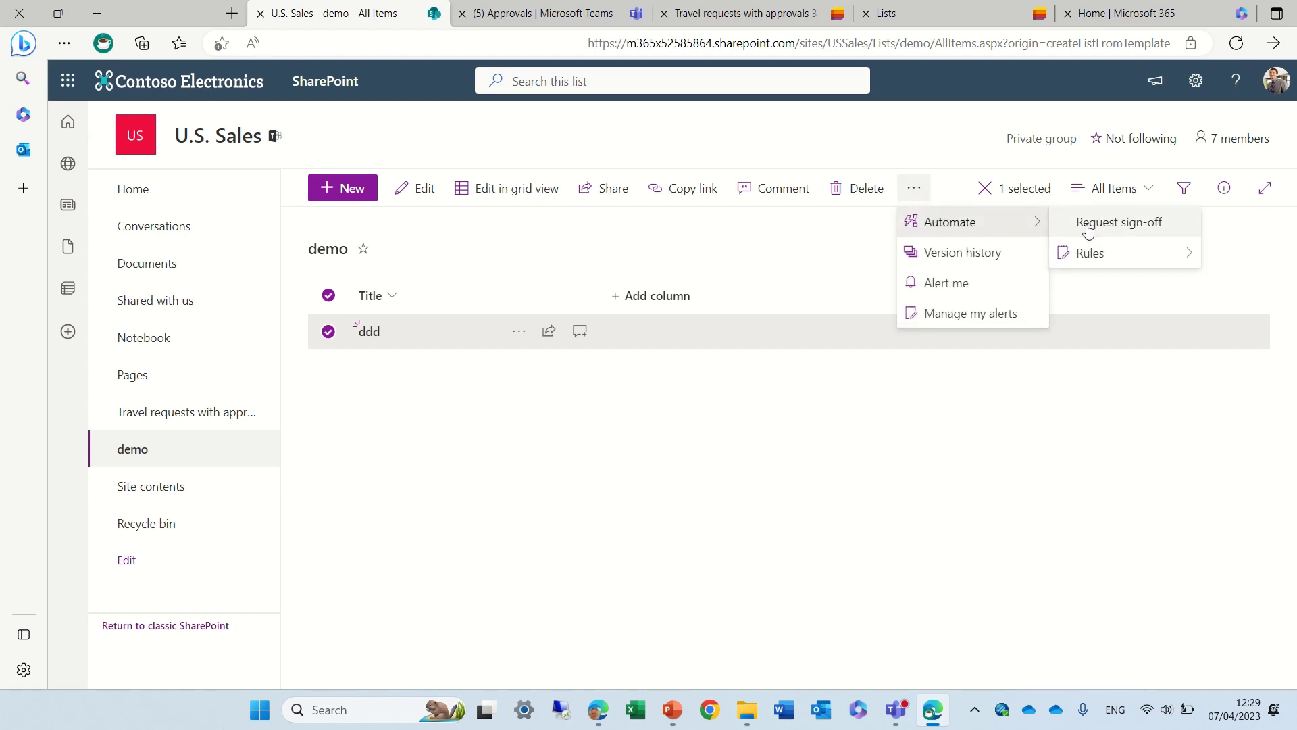
click(1154, 228)
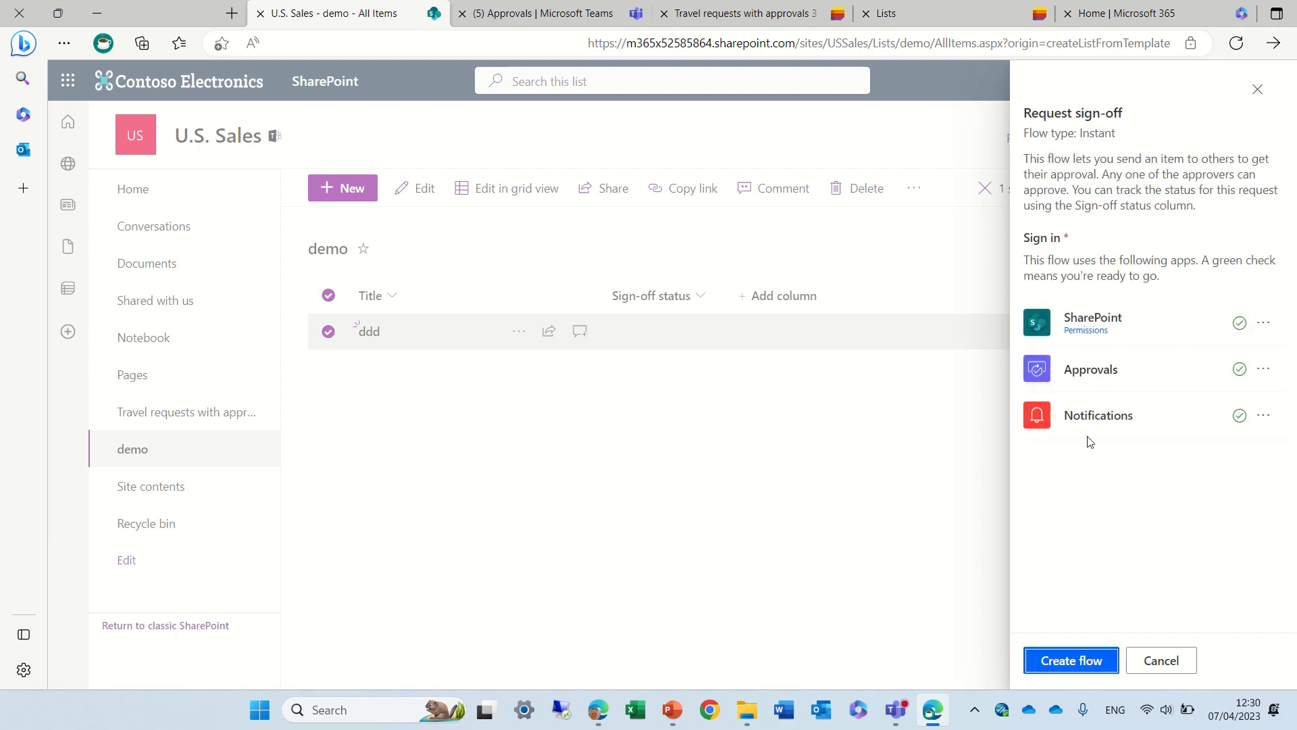
click(1065, 666)
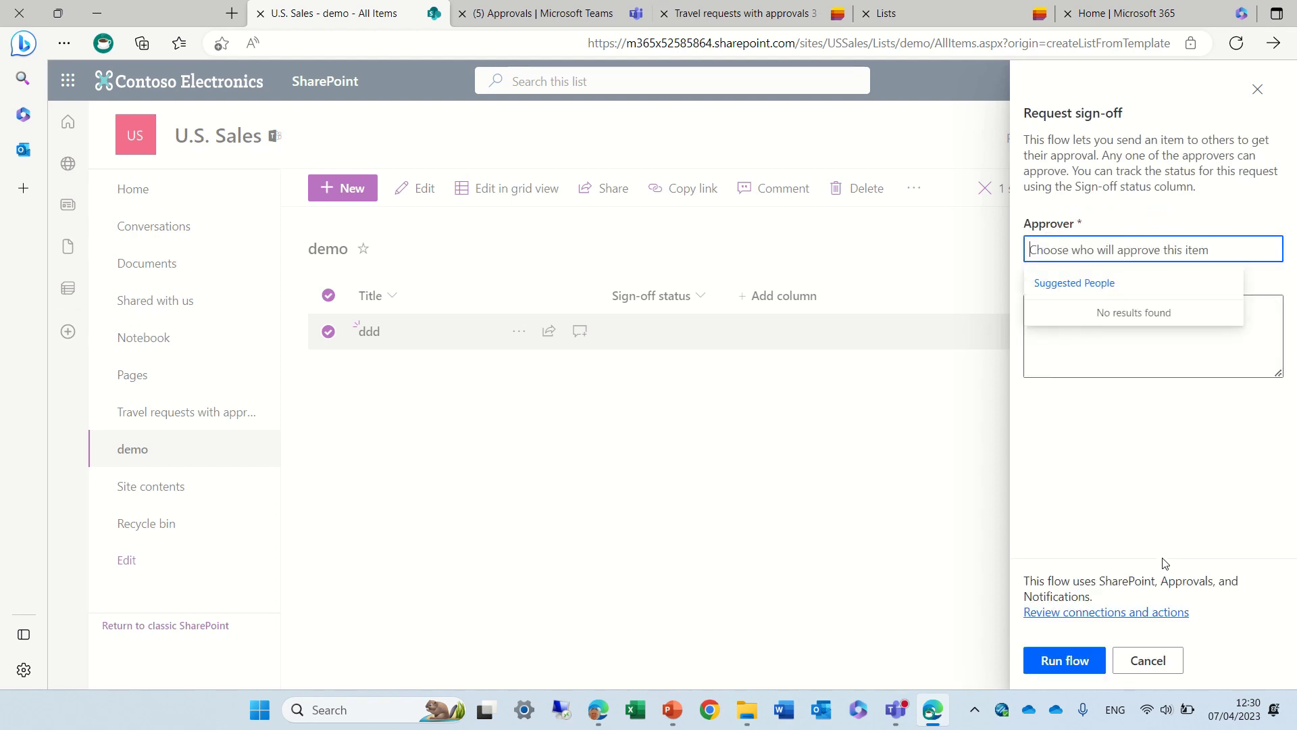
- Run the sign-off flow with the chosen approver and the message test, and refresh the list to check the sign-off status
text(alr)
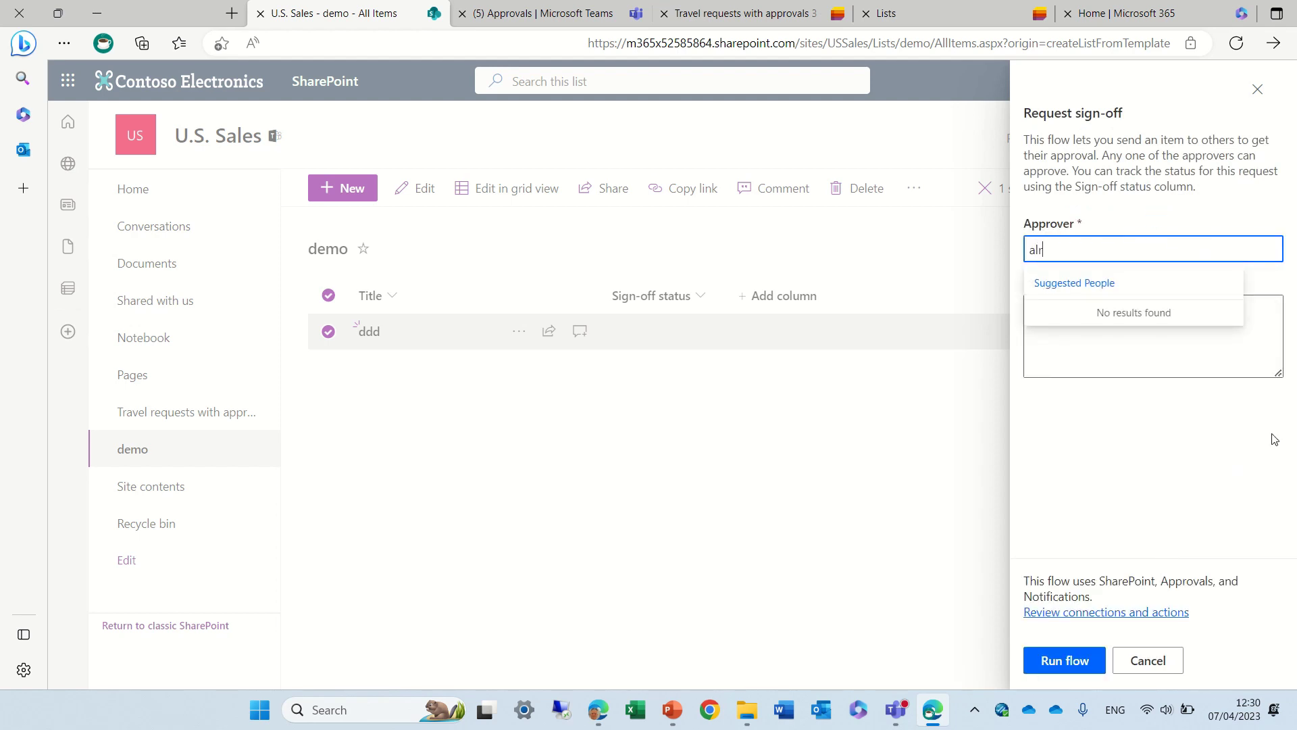
text(x)
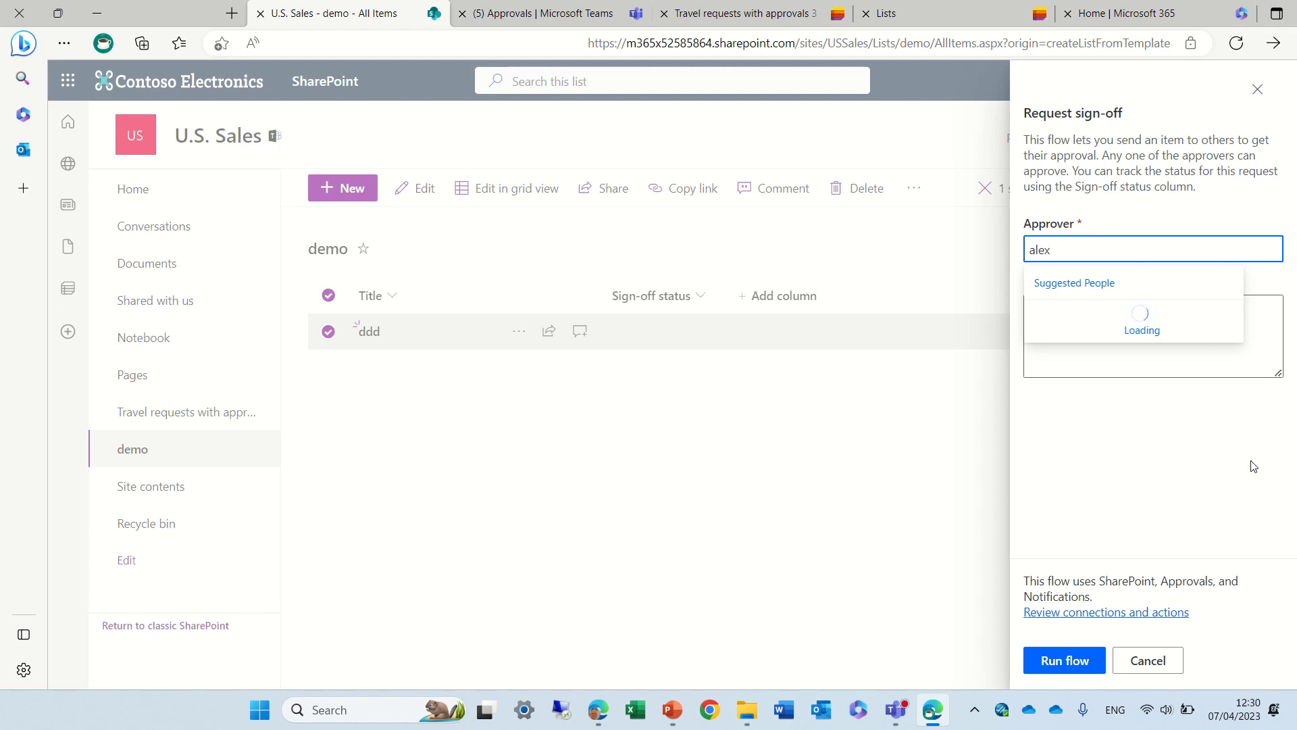
click(1082, 336)
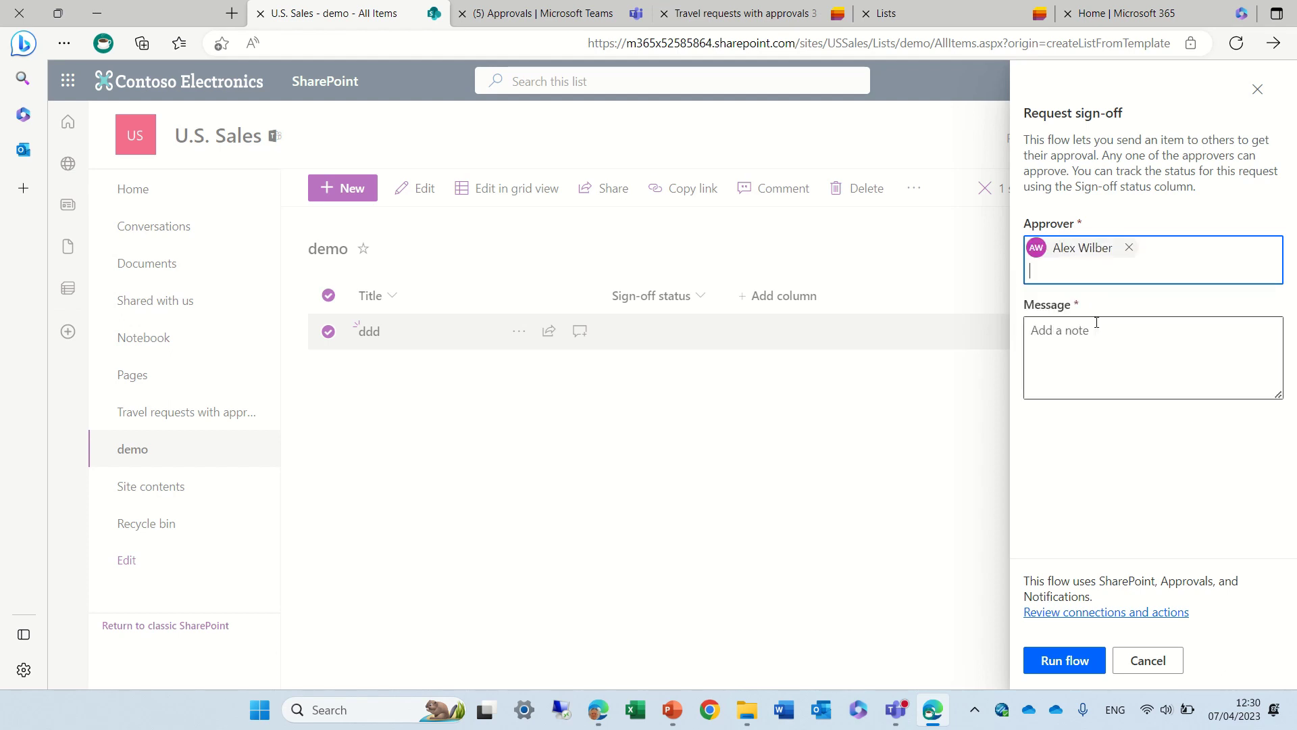
click(1096, 356)
text(test)
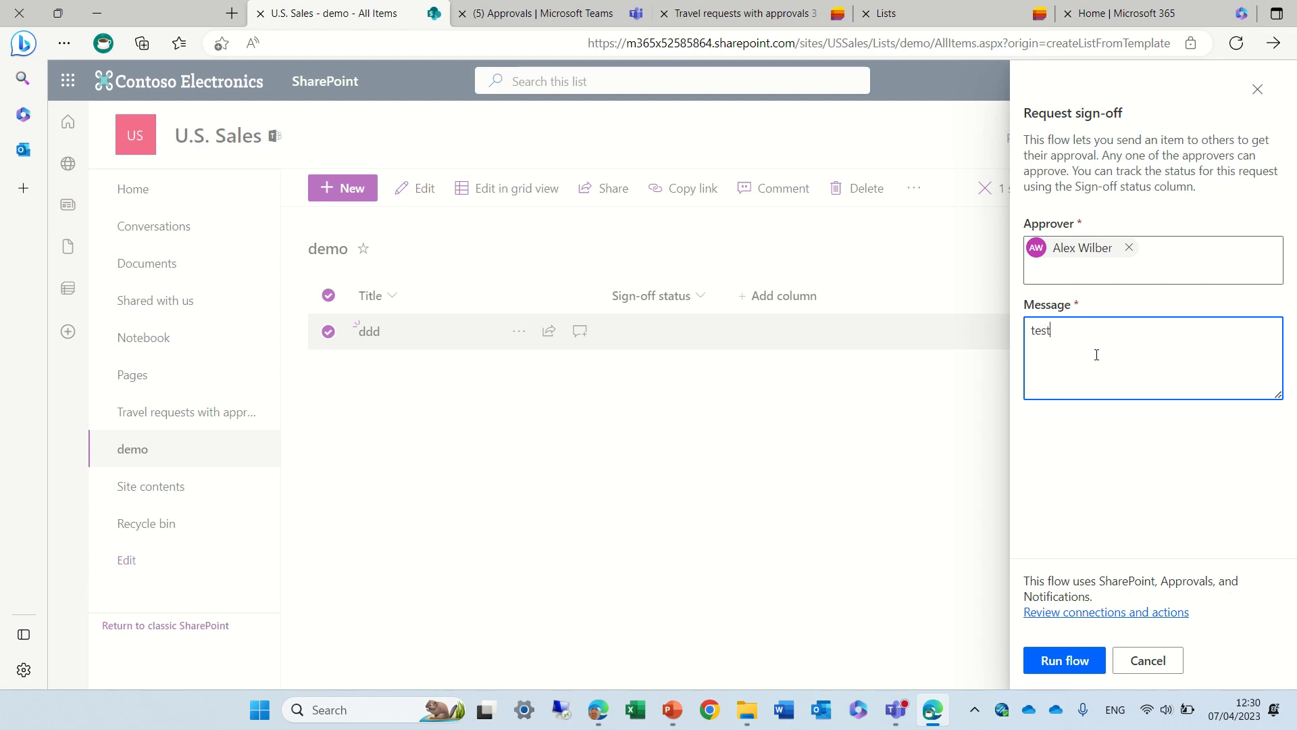
click(1098, 668)
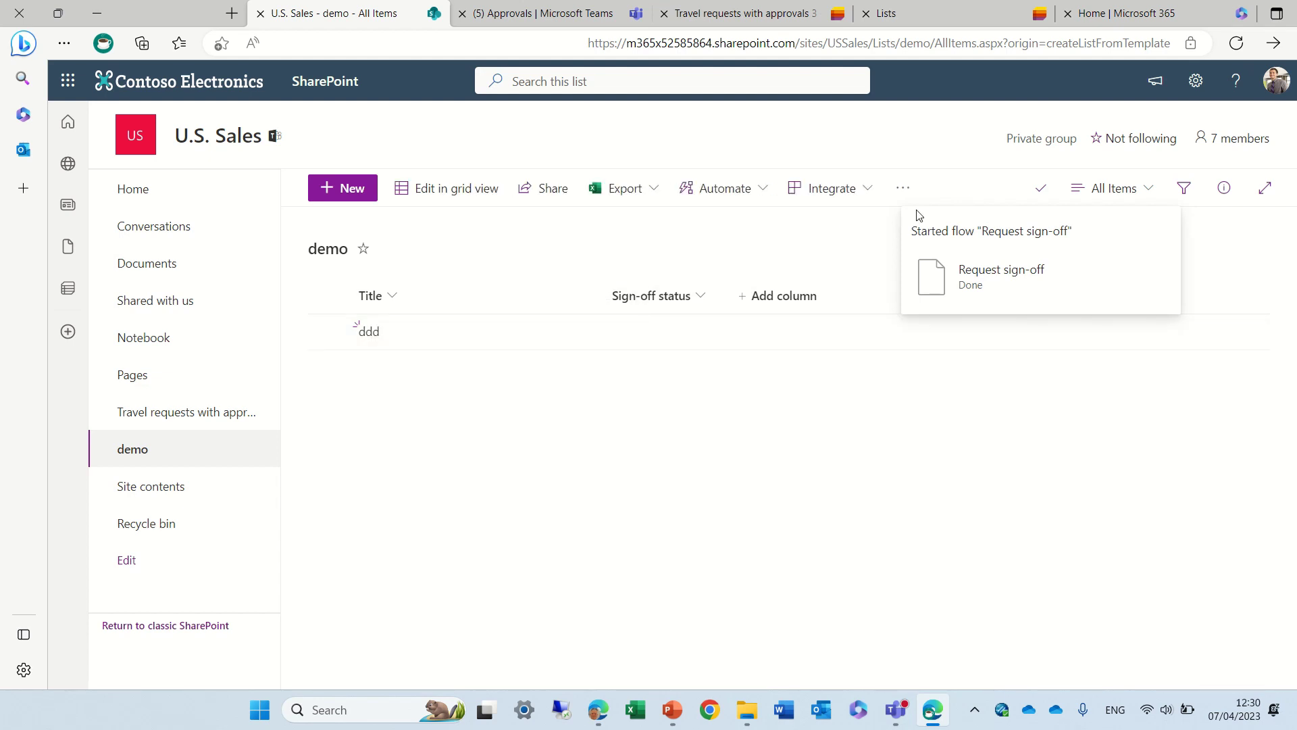
click(1236, 42)
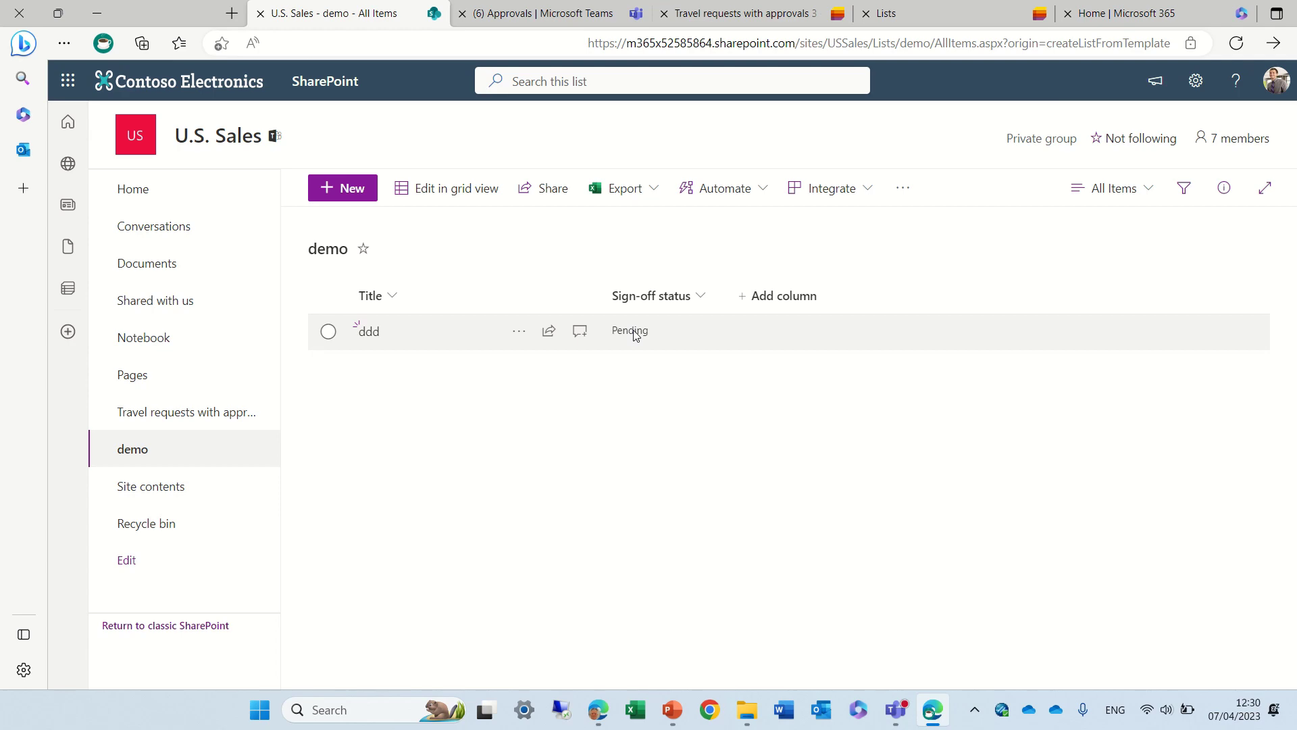
- Refresh Teams Approvals, approve the ddd sign-off request without a comment, and switch to the Travel requests with approvals 3 list
click(531, 19)
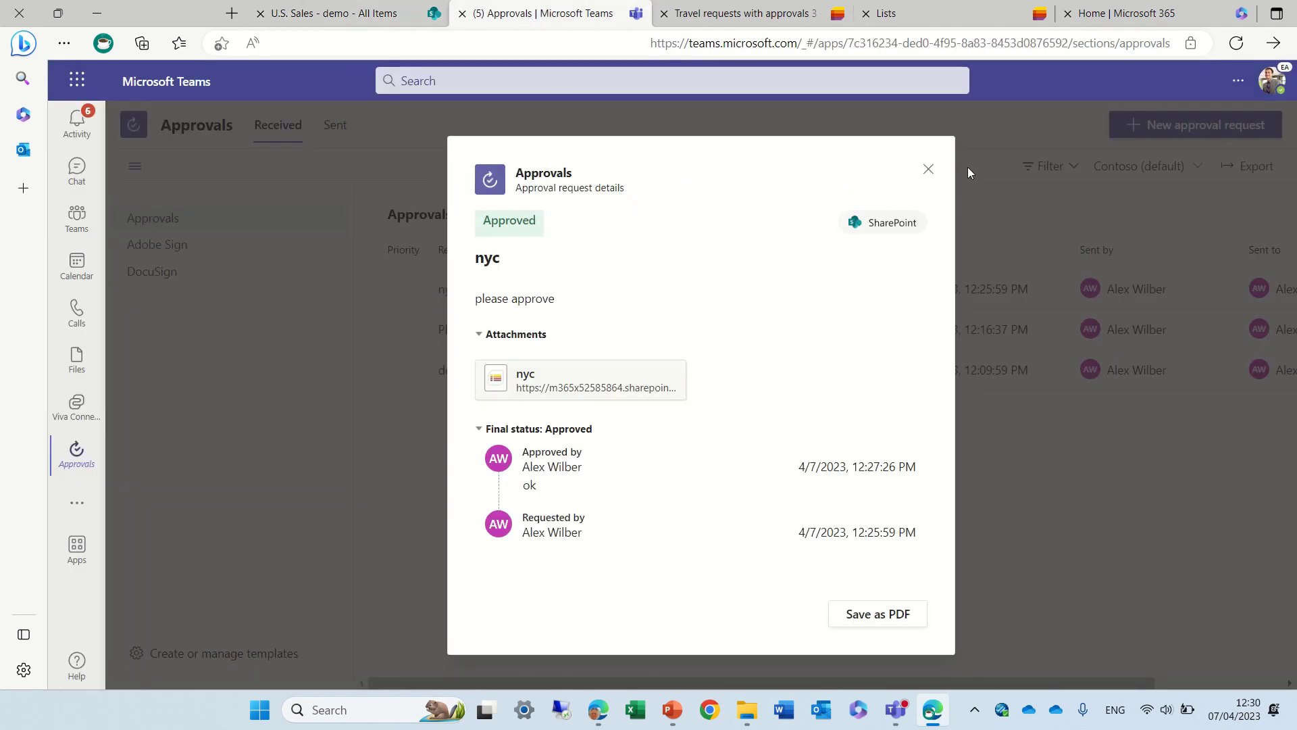
click(929, 169)
click(1237, 44)
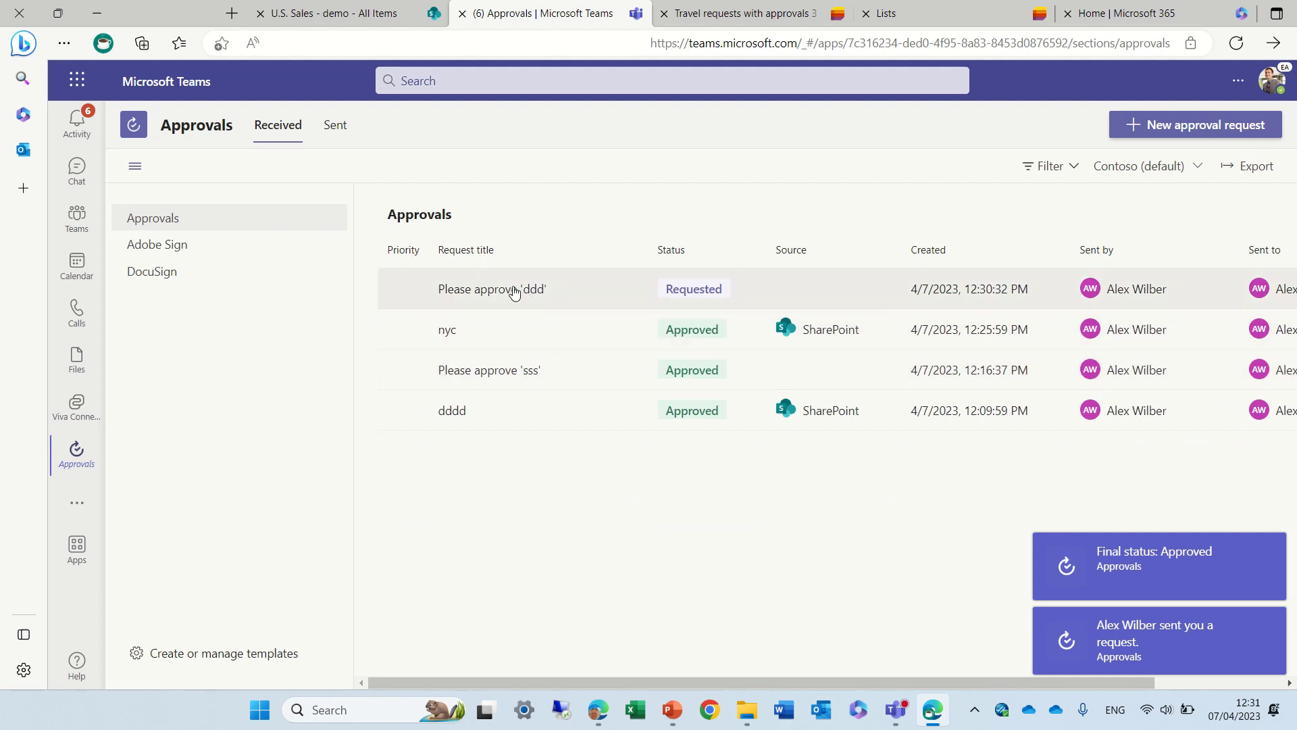
click(692, 295)
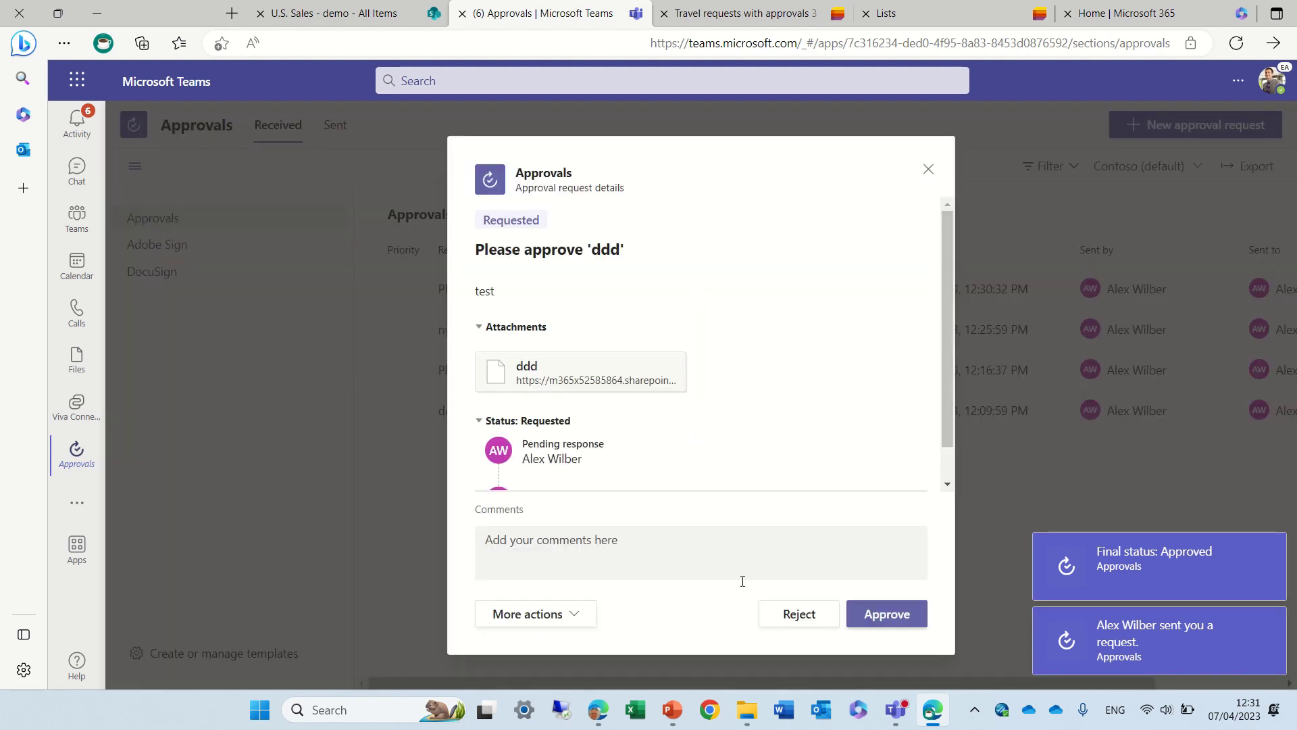
click(880, 612)
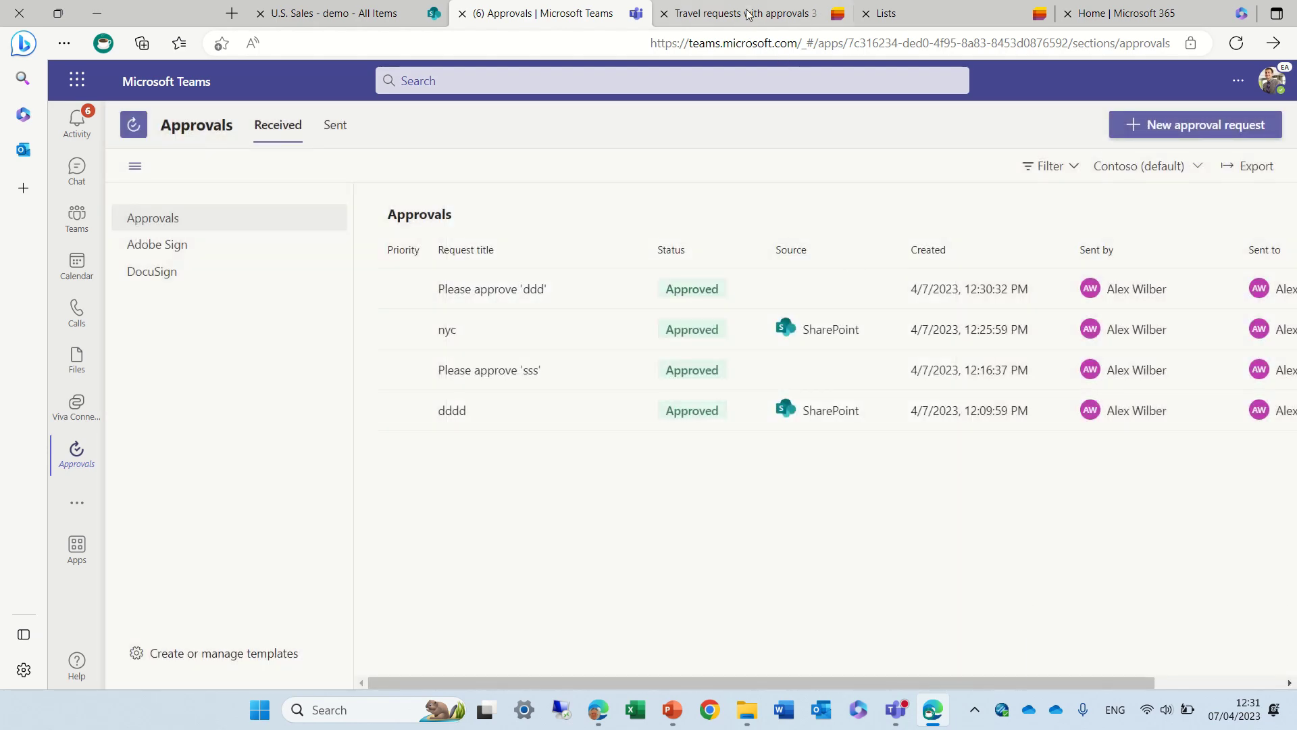
click(747, 14)
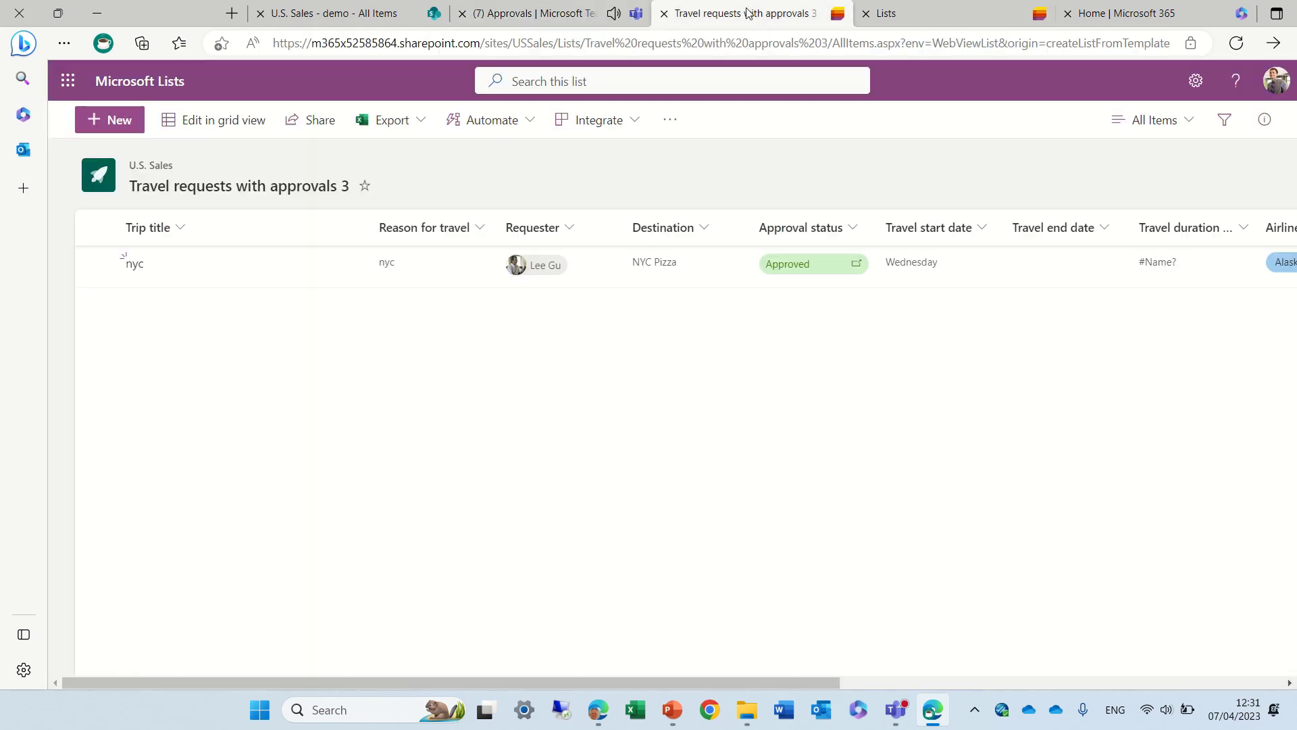